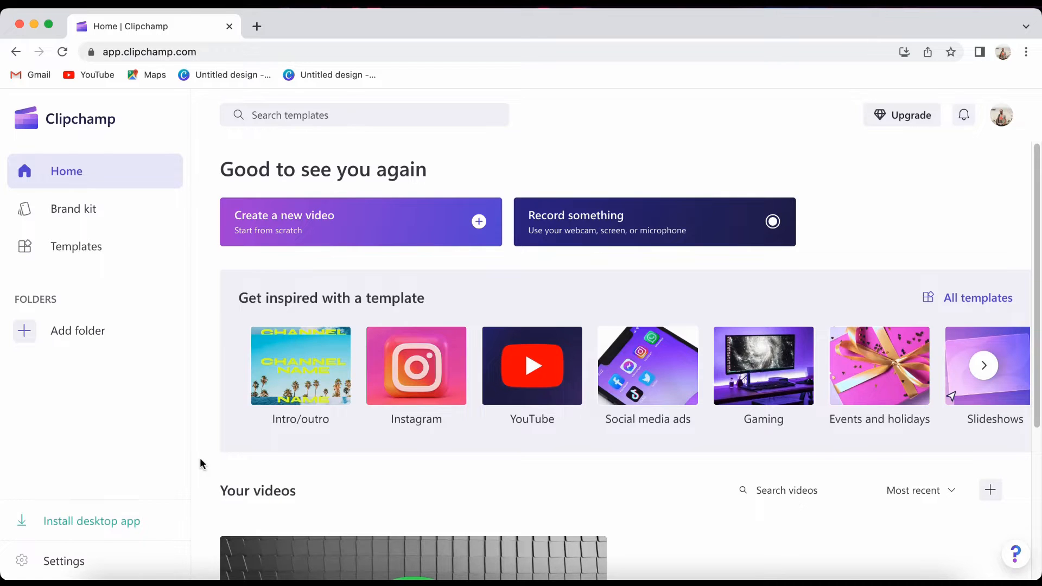
# - Create a new video from scratch and look over the recording and template options
pyautogui.click(342, 229)
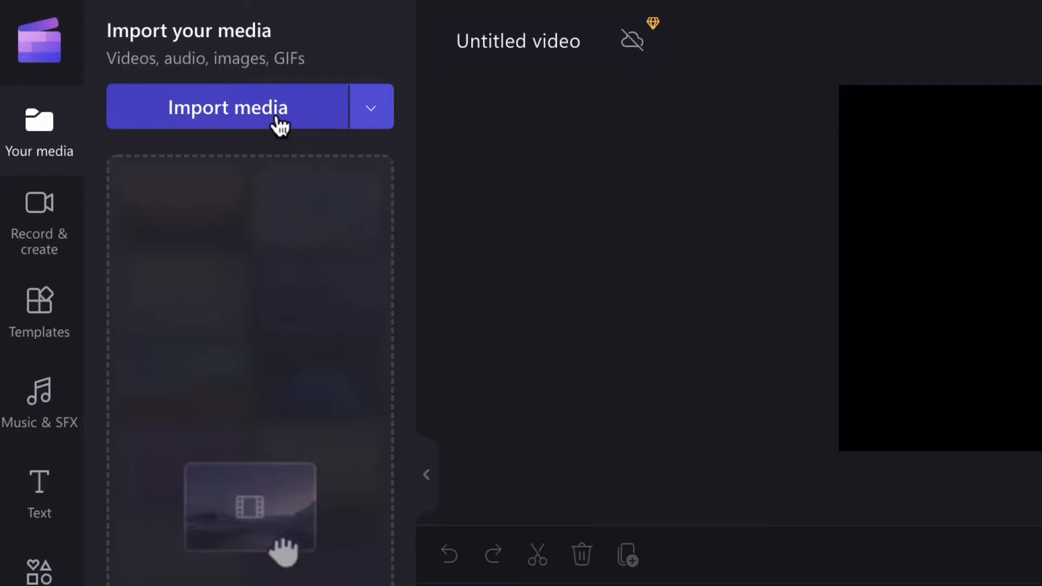
pyautogui.click(56, 237)
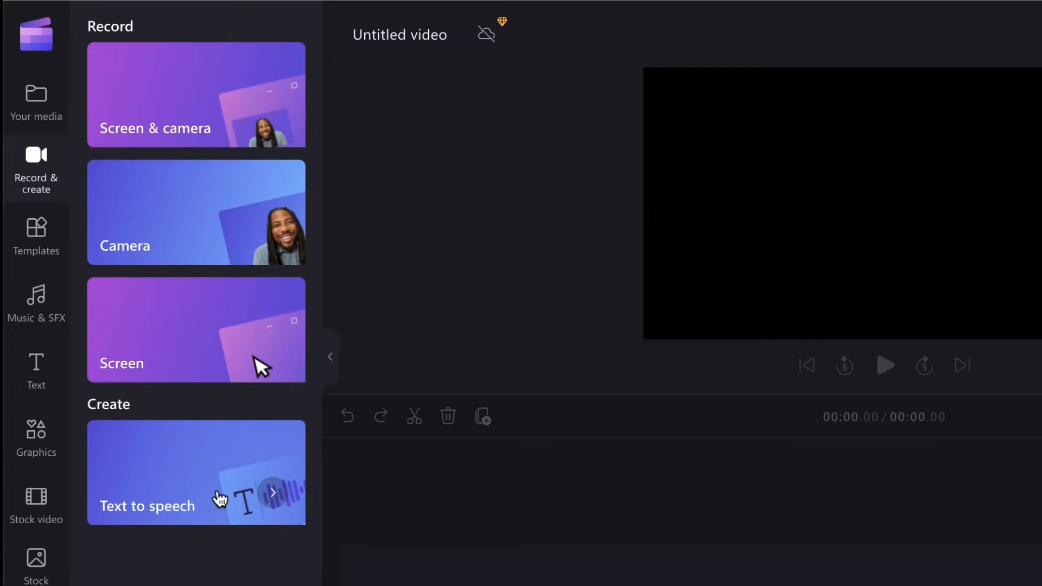
pyautogui.click(61, 249)
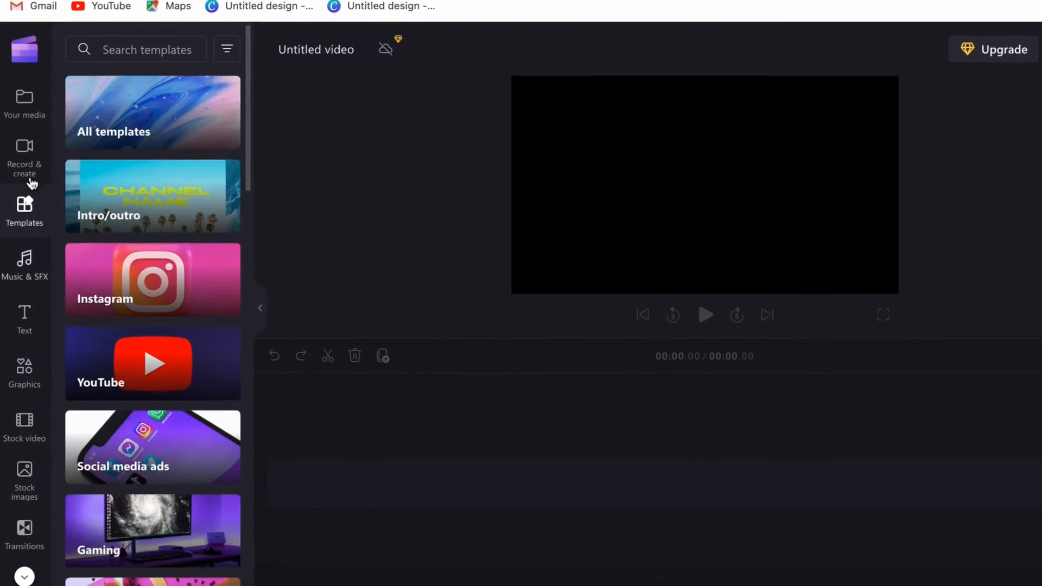
# - Import pexels-peter-fowler-6394054.mp4 from the Desktop and place it at the start of the timeline
pyautogui.click(27, 113)
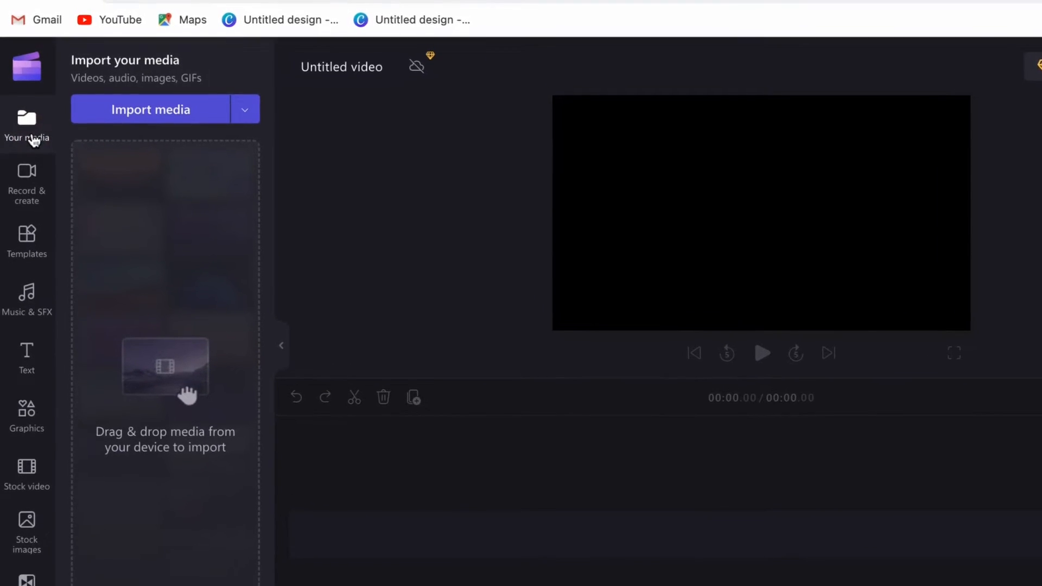
pyautogui.click(167, 137)
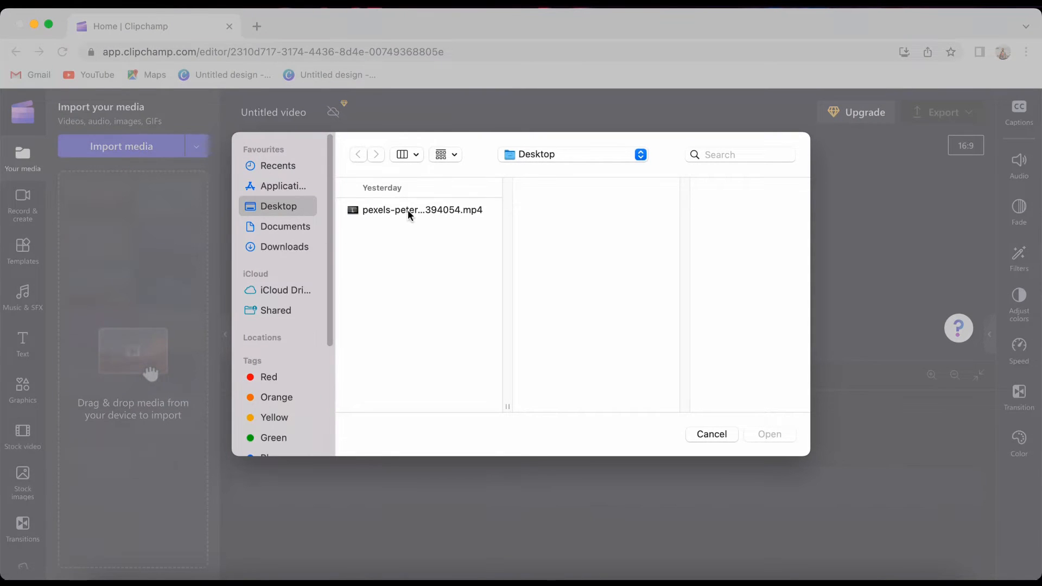
pyautogui.click(409, 209)
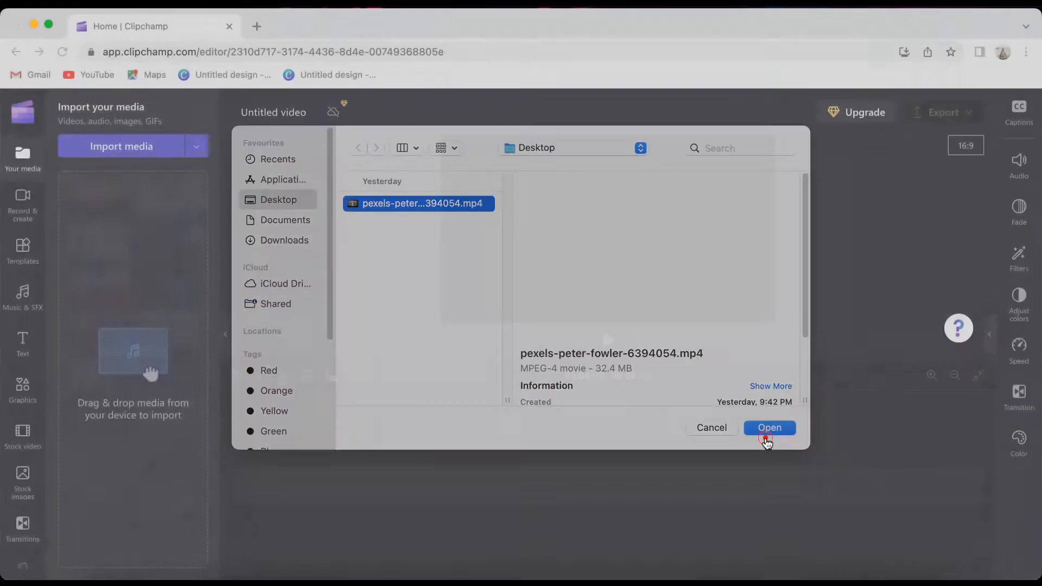
pyautogui.click(769, 434)
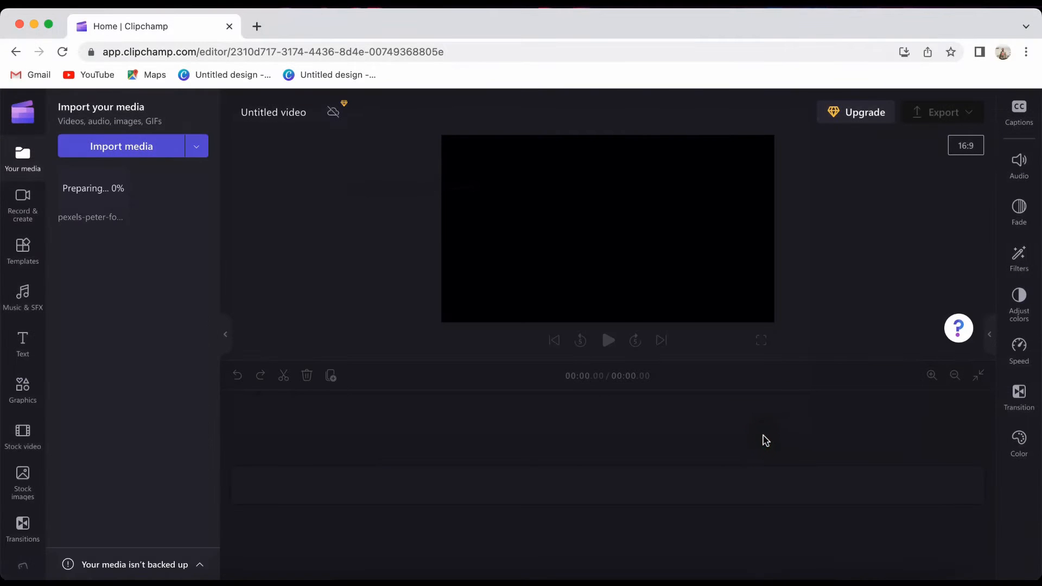
pyautogui.moveTo(118, 201)
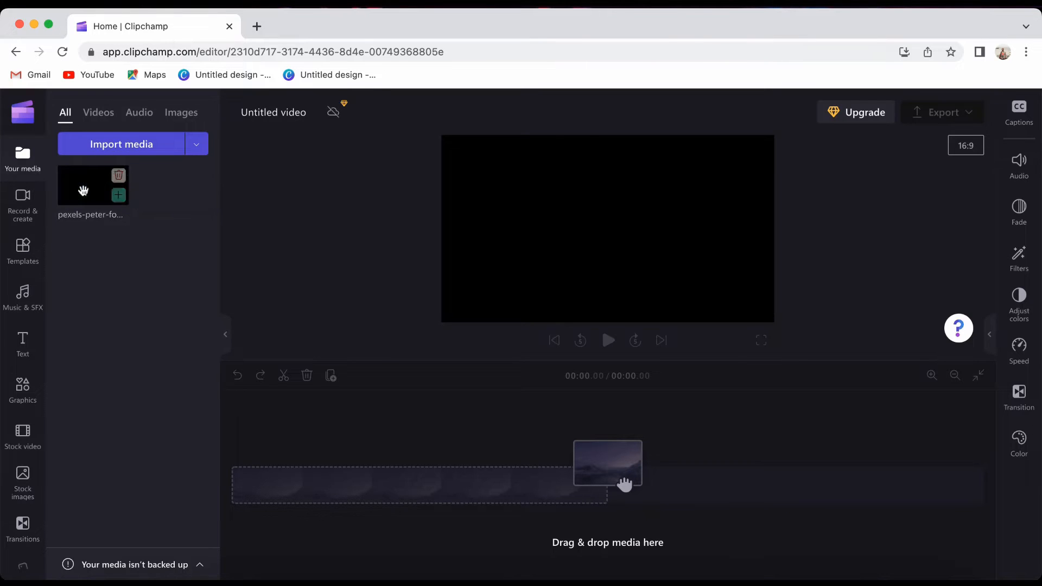
pyautogui.moveTo(83, 191); pyautogui.dragTo(260, 488)
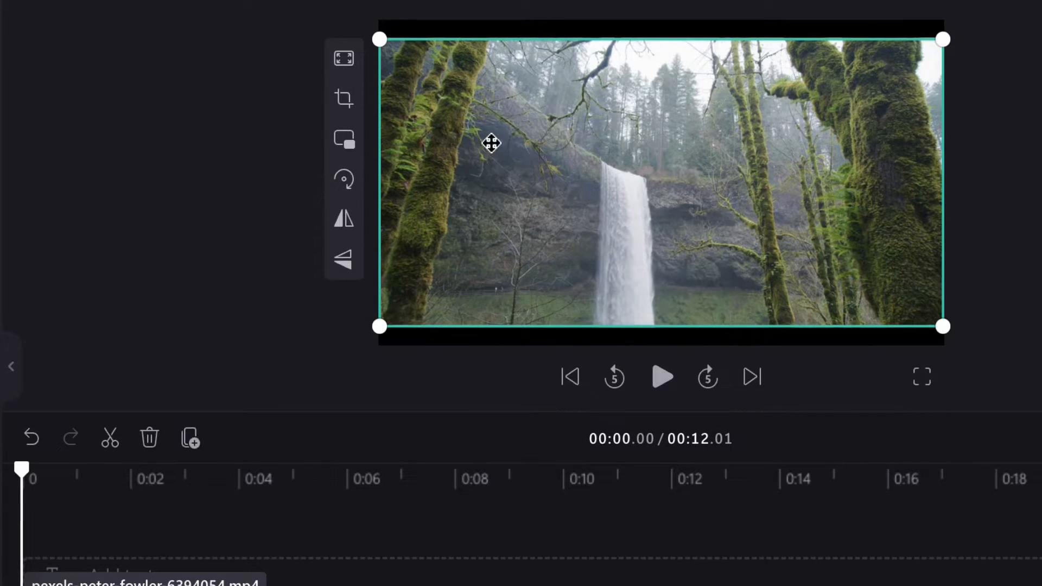
# - Toggle the waterfall clip to fill the frame and back to fit, and crop it to its upper-left portion
pyautogui.click(342, 62)
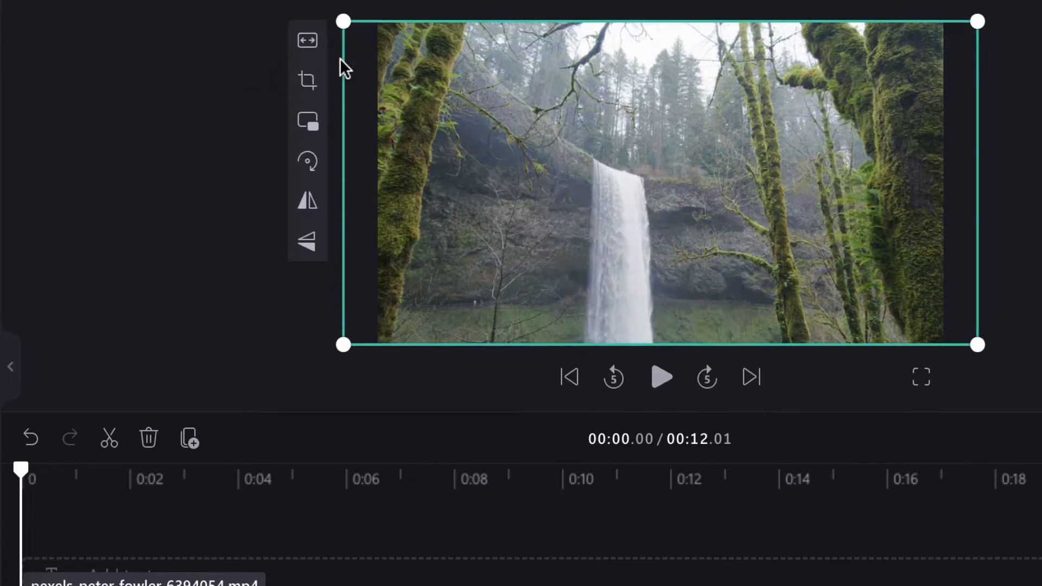
pyautogui.click(307, 41)
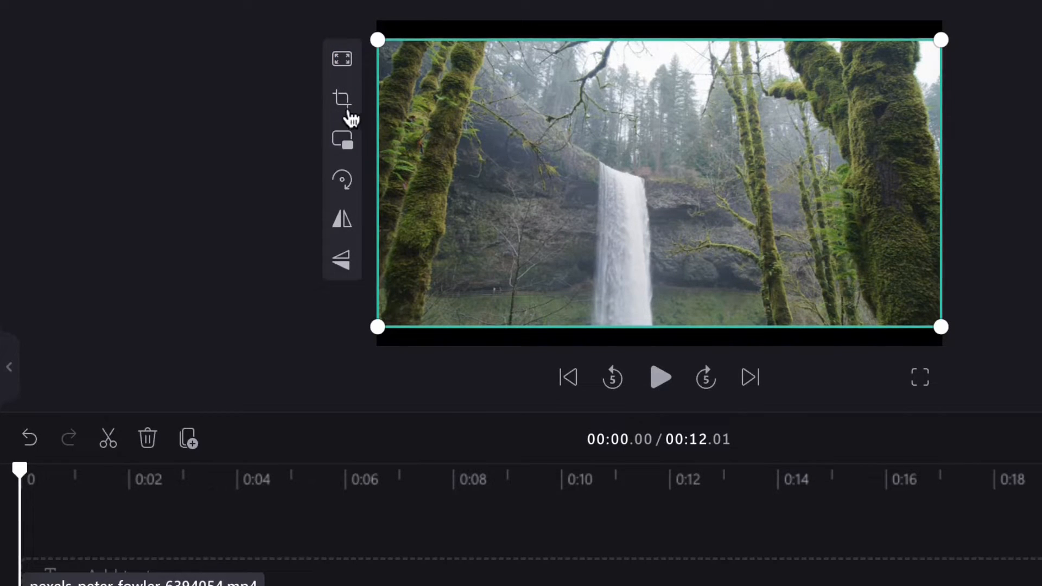
pyautogui.click(346, 104)
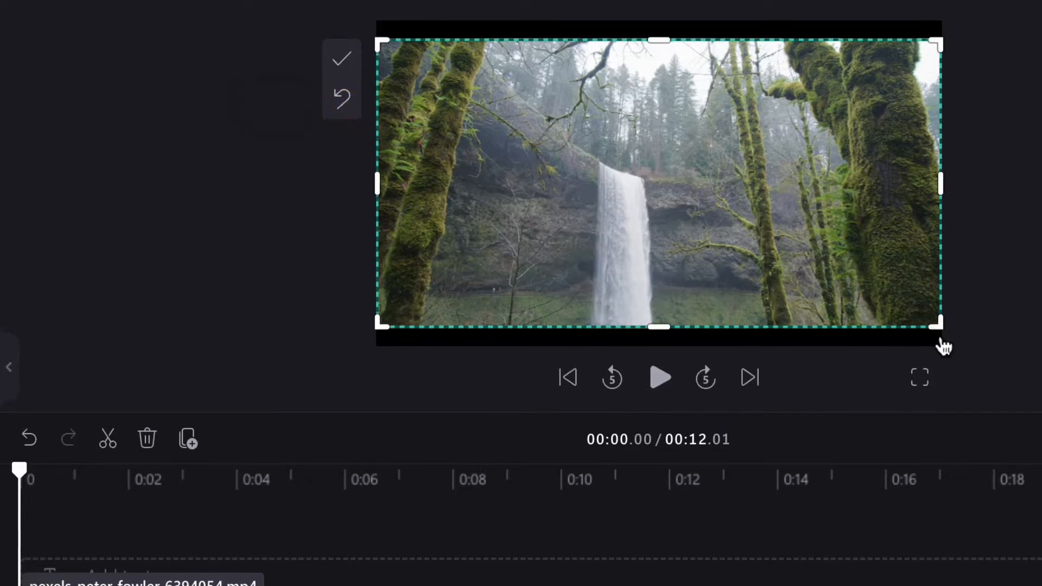
pyautogui.moveTo(941, 322); pyautogui.dragTo(786, 224)
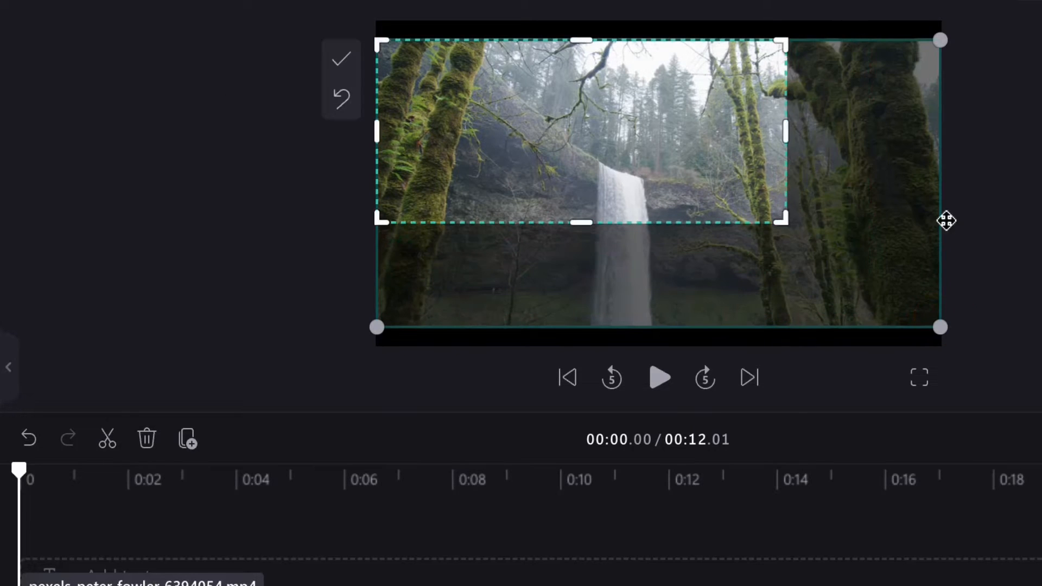
pyautogui.click(986, 217)
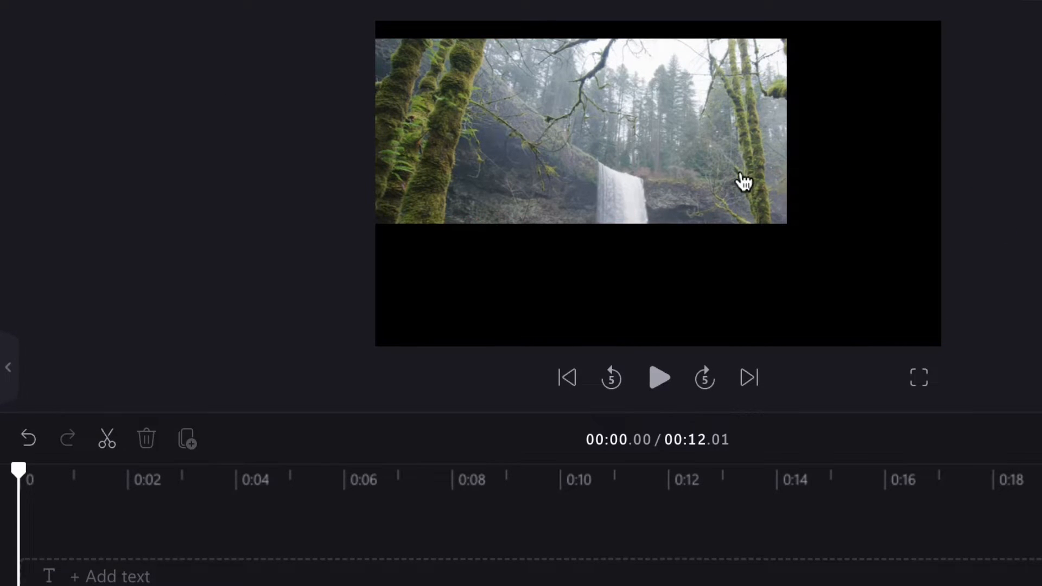
# - Revert the waterfall clip's crop to the original and make the clip fill the frame
pyautogui.click(645, 139)
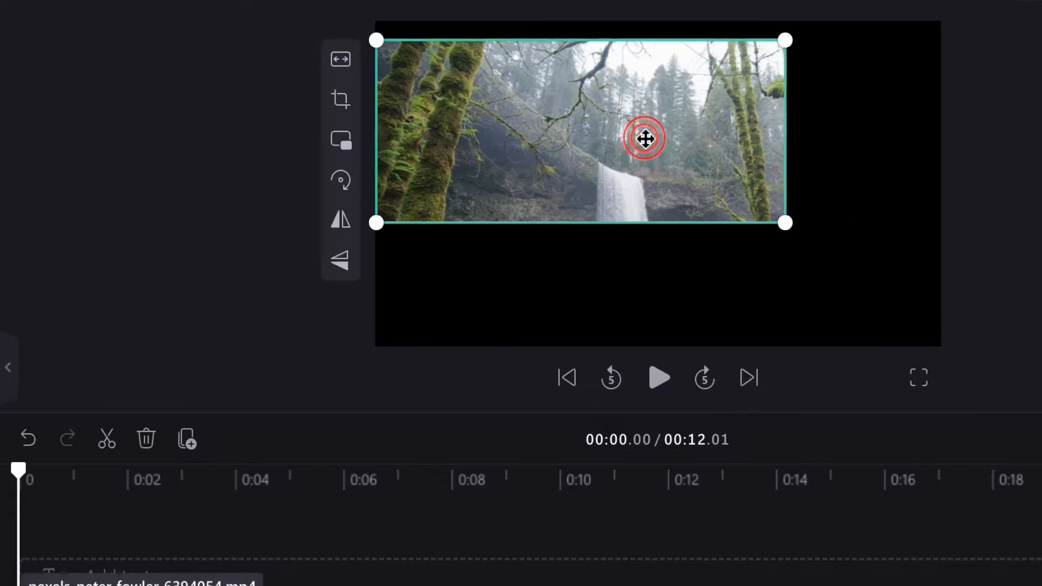
pyautogui.click(350, 105)
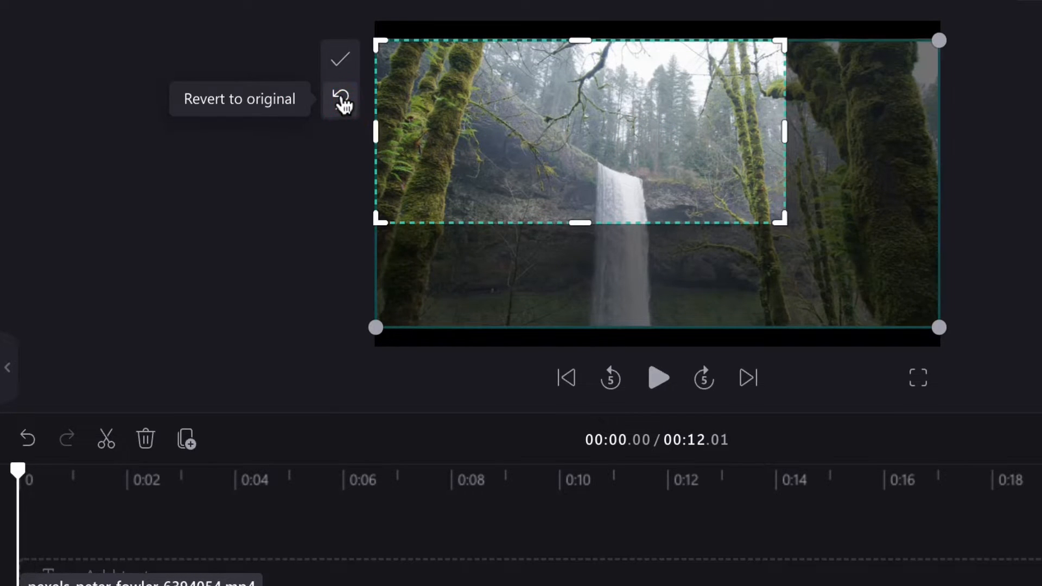
pyautogui.click(342, 100)
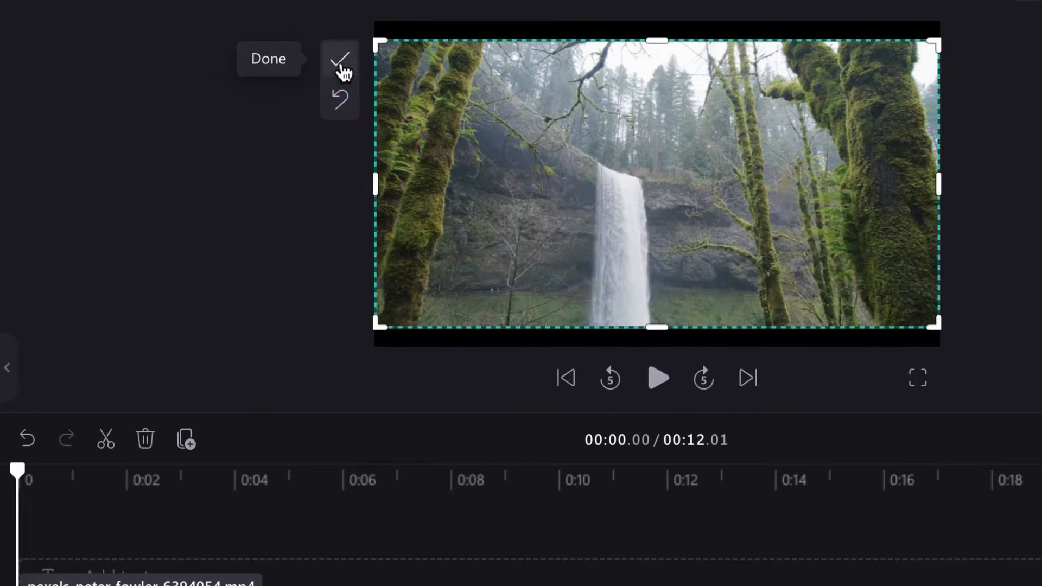
pyautogui.click(341, 64)
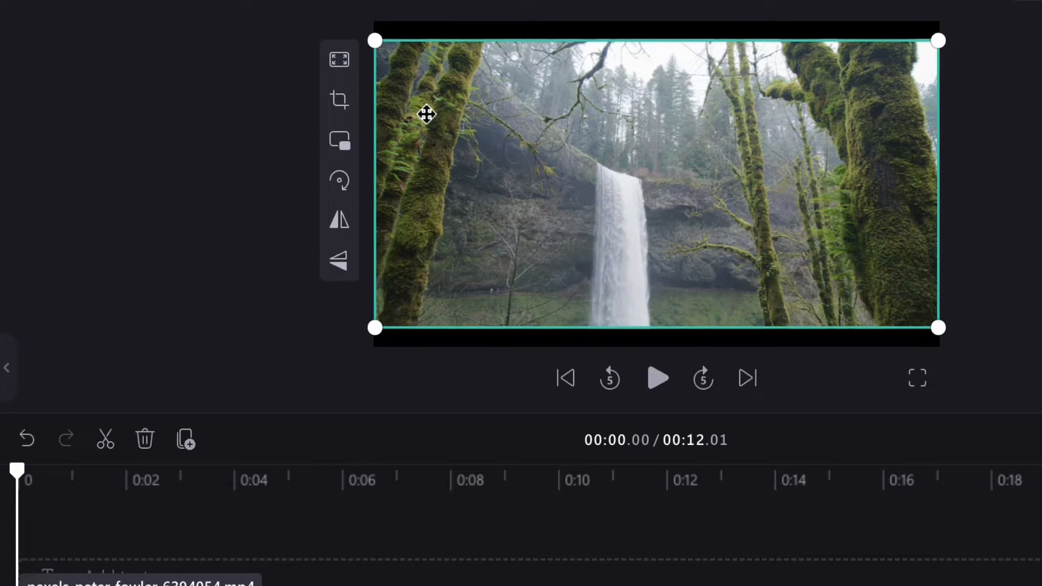
pyautogui.click(341, 60)
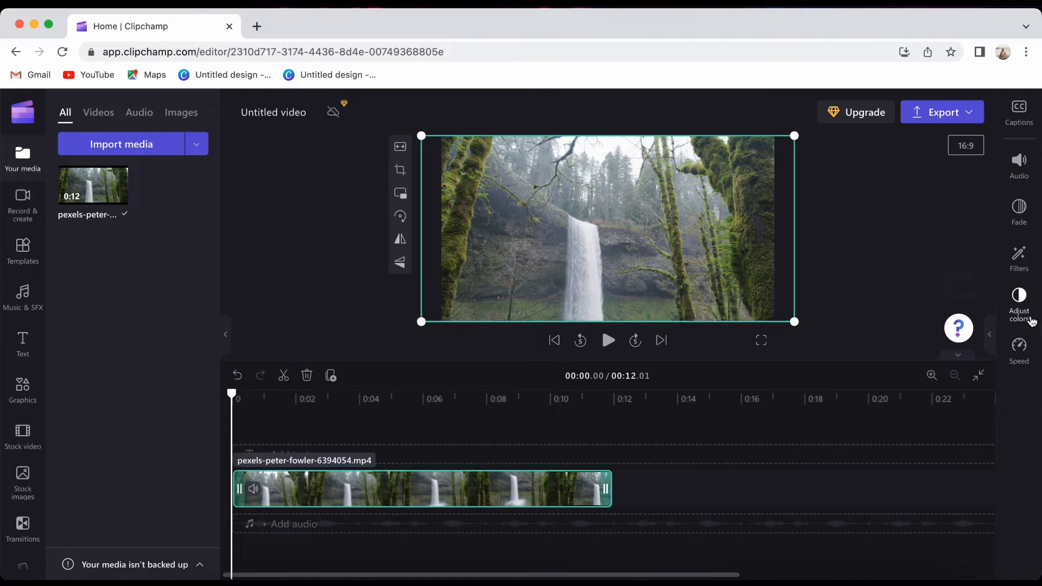
# - Adjust the clip's colors by lowering the Transparency slider slightly, raising the exposure and making the temperature a little warmer
pyautogui.click(1029, 319)
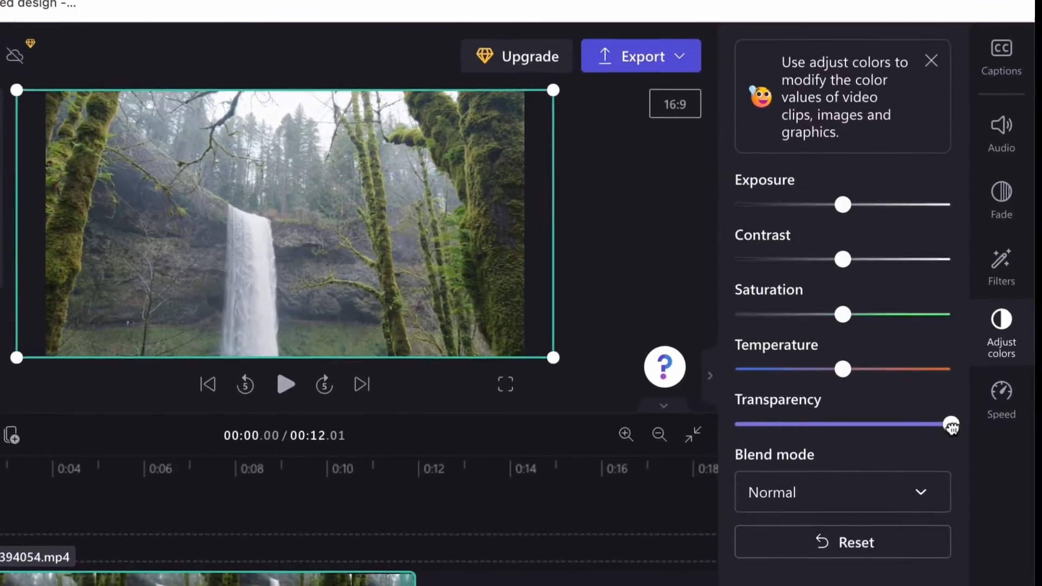
pyautogui.moveTo(951, 426); pyautogui.dragTo(916, 426)
pyautogui.moveTo(827, 193); pyautogui.dragTo(865, 167)
pyautogui.moveTo(844, 343); pyautogui.dragTo(853, 344)
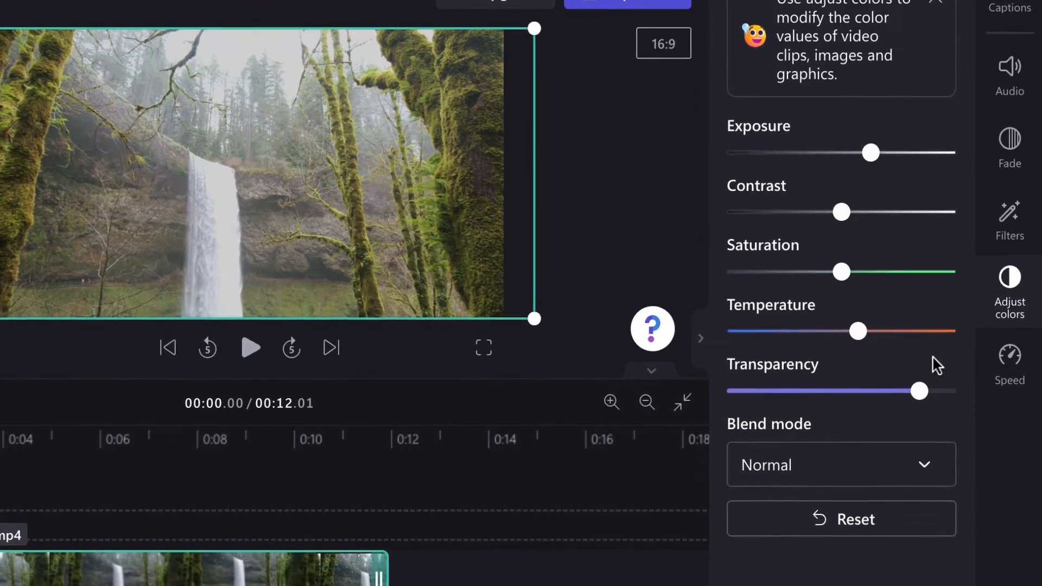
# - Browse the filters for the waterfall clip and apply the Fall filter
pyautogui.click(1011, 220)
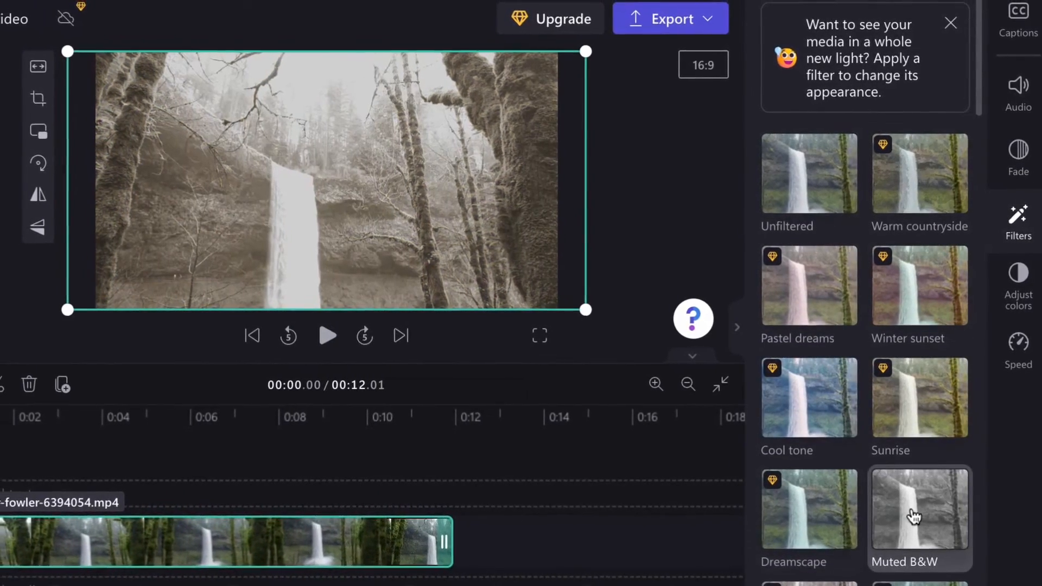
pyautogui.scroll(-2, 914, 517)
pyautogui.scroll(-3, 902, 524)
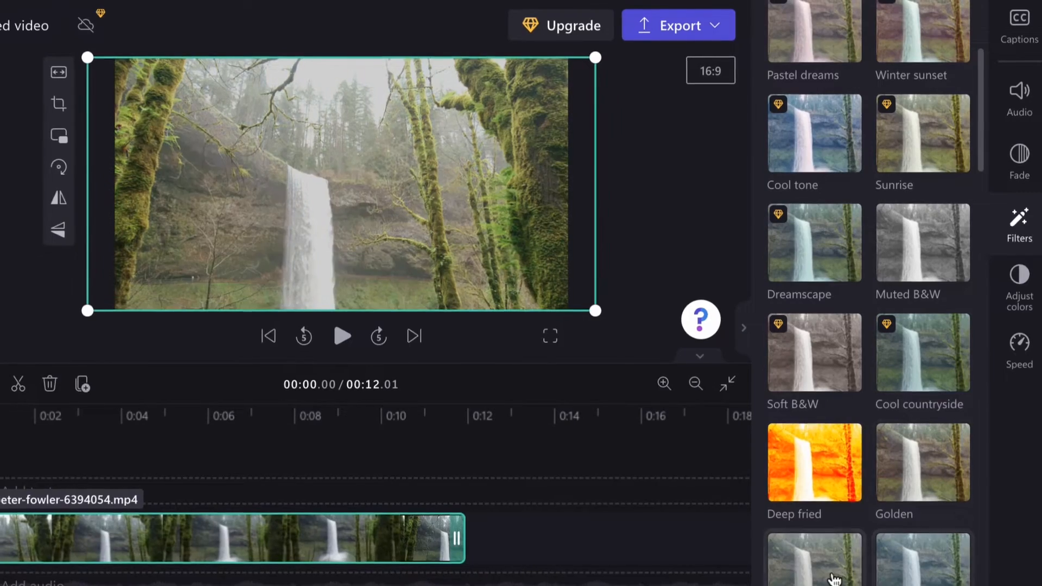
pyautogui.scroll(-2, 836, 575)
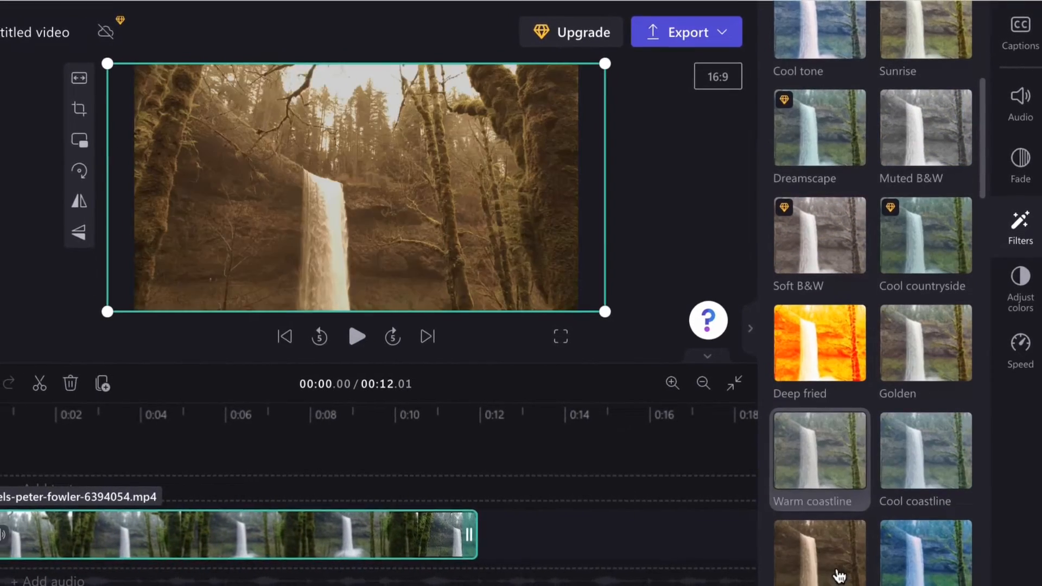
pyautogui.scroll(-2, 838, 574)
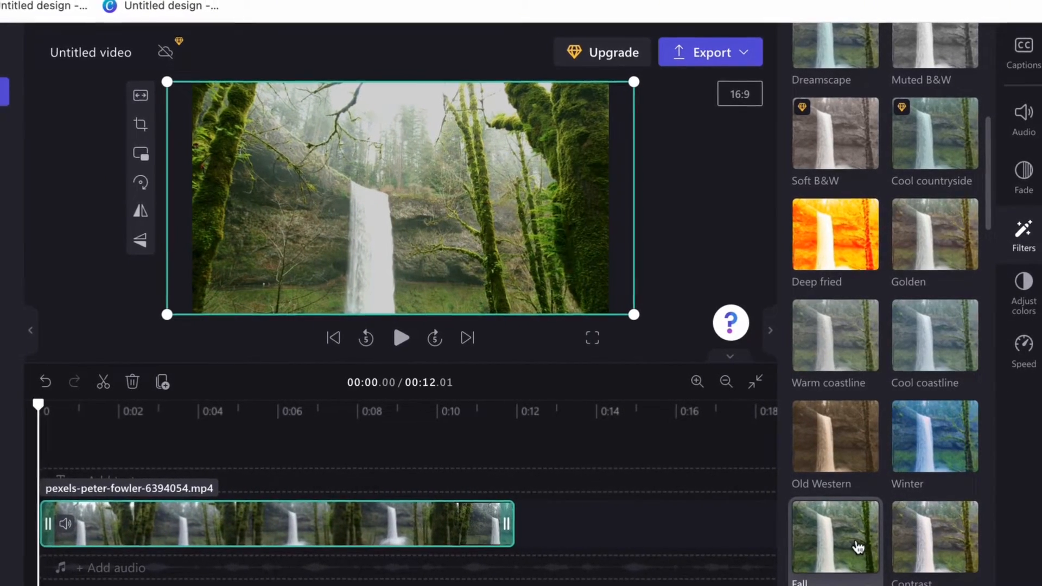
pyautogui.click(859, 546)
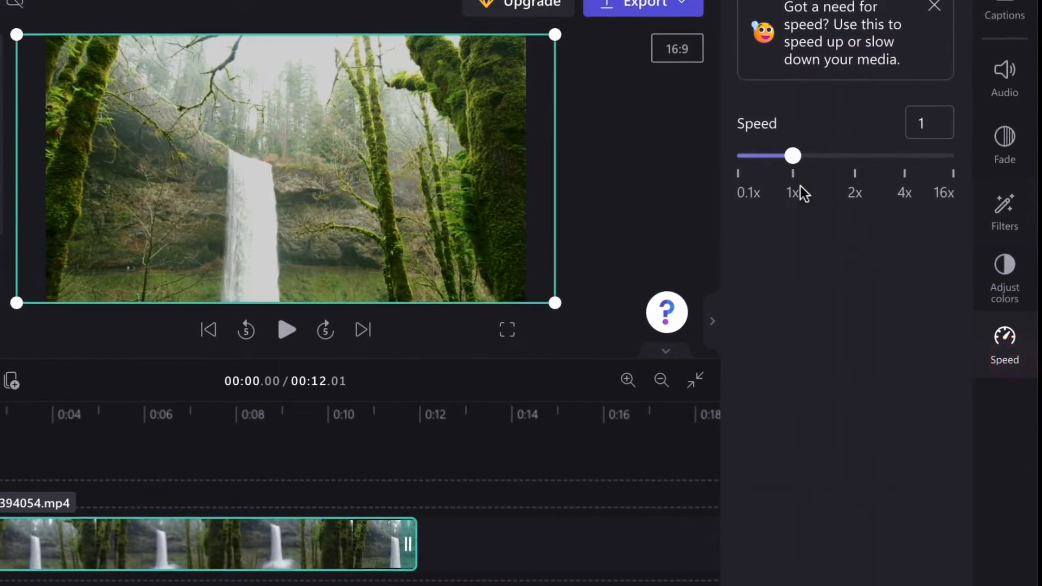
# - Set the clip's speed to 1.5, then play part of it back and return the playhead to the start
pyautogui.moveTo(791, 154); pyautogui.dragTo(837, 188)
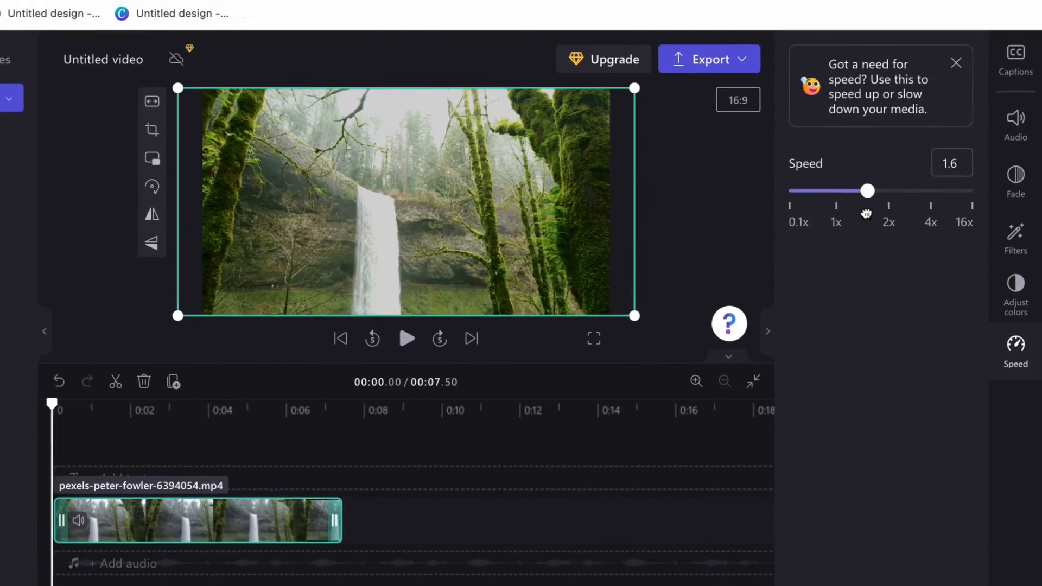
pyautogui.moveTo(866, 214)
pyautogui.mouseDown()
pyautogui.moveTo(856, 214)
pyautogui.moveTo(867, 229)
pyautogui.mouseUp()
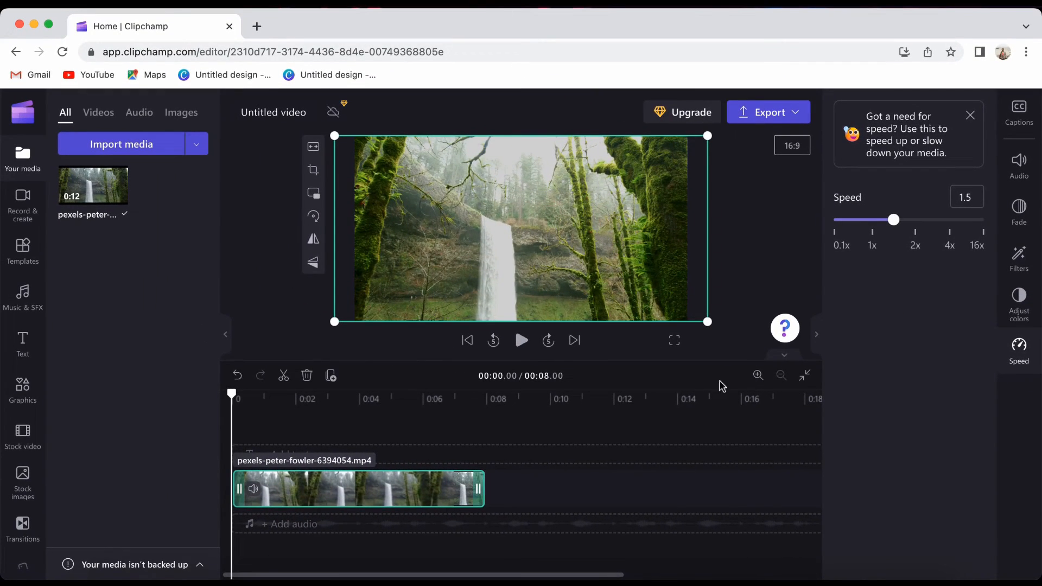
pyautogui.click(522, 340)
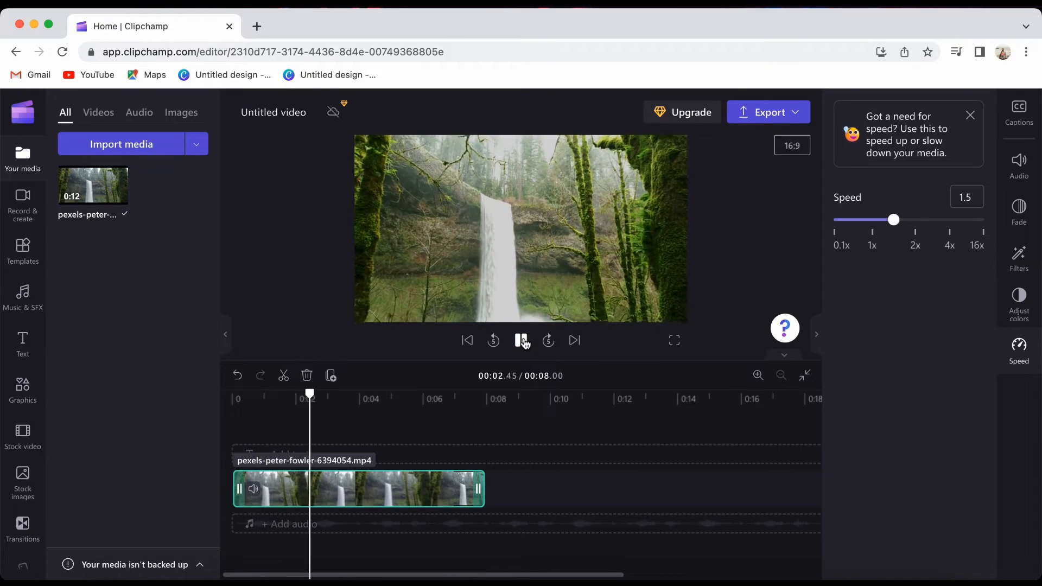
pyautogui.click(522, 340)
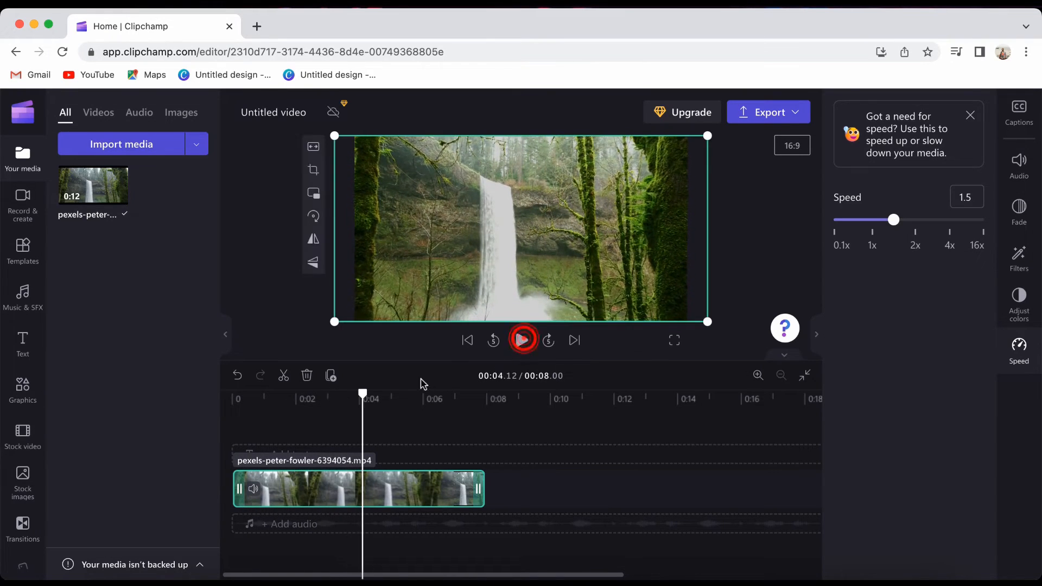
pyautogui.moveTo(364, 395); pyautogui.dragTo(191, 398)
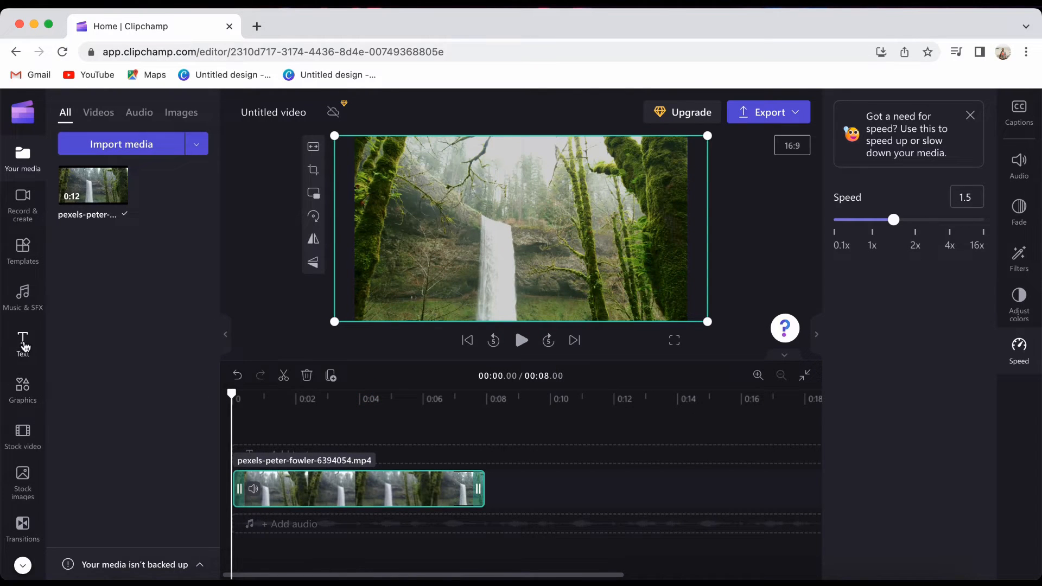
# - Add the TIDAL title above the clip near the start of the timeline and preview it at about 00:01.27
pyautogui.click(23, 343)
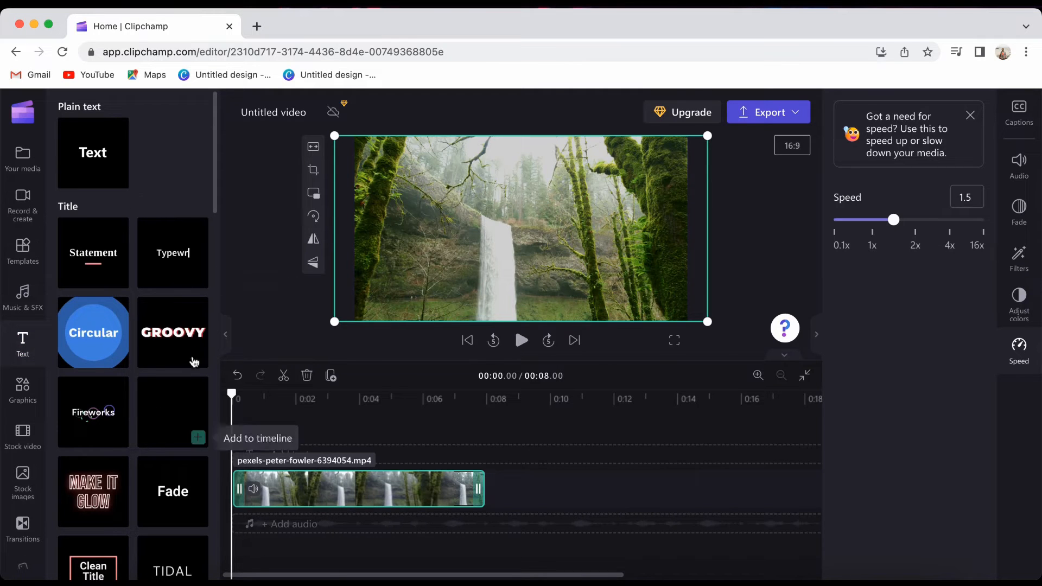
pyautogui.moveTo(217, 184); pyautogui.dragTo(217, 266)
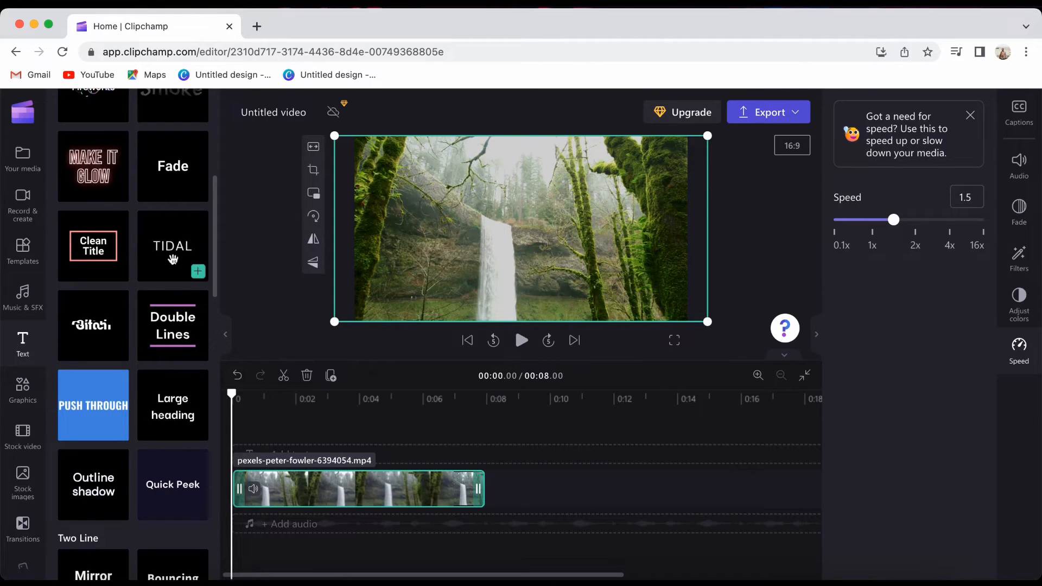
pyautogui.moveTo(172, 237); pyautogui.dragTo(280, 429)
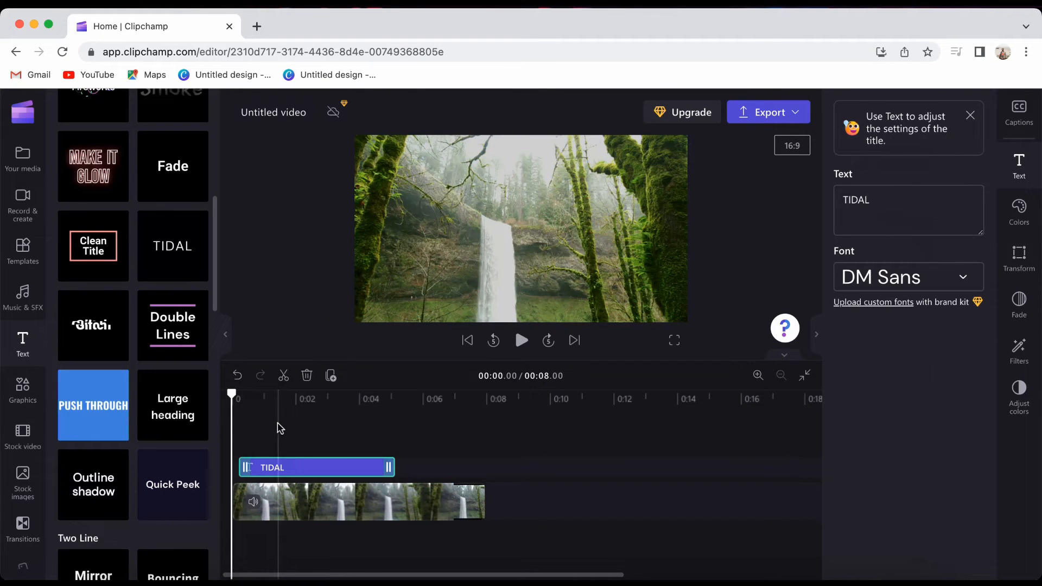
pyautogui.click(233, 394)
pyautogui.moveTo(232, 395); pyautogui.dragTo(271, 406)
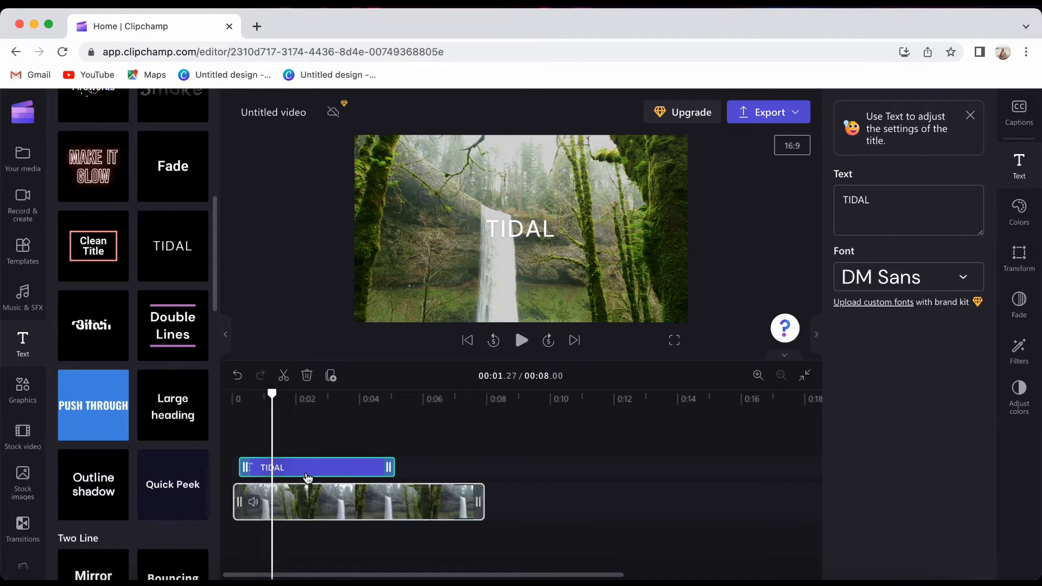
# - Move the title to the start of the timeline and replace its text with NATURE
pyautogui.moveTo(304, 466); pyautogui.dragTo(295, 466)
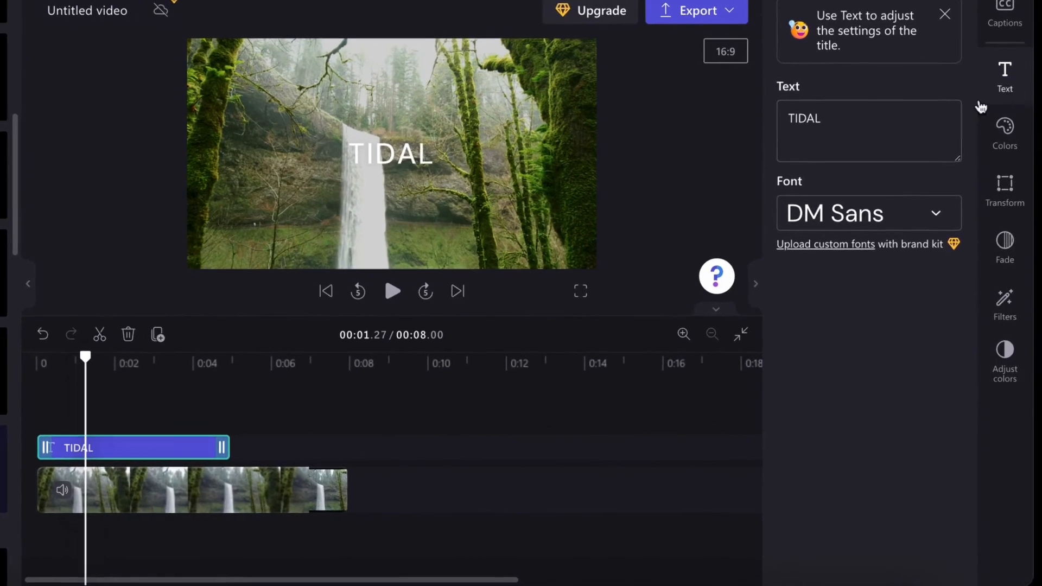
pyautogui.click(872, 138)
pyautogui.press('BackSpace')
pyautogui.press('BackSpace')
pyautogui.press('BackSpace')
pyautogui.press('BackSpace')
pyautogui.press('BackSpace')
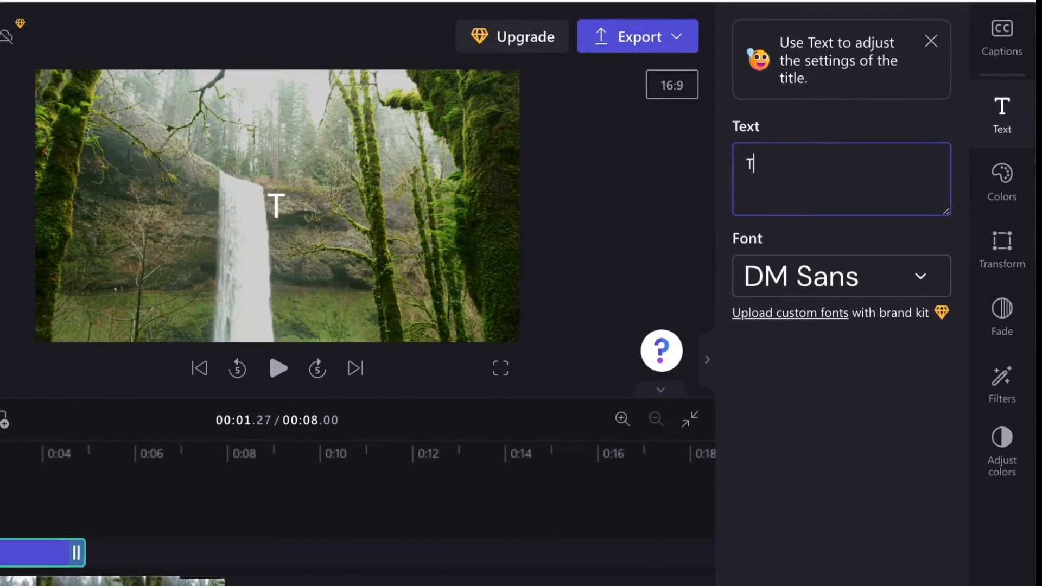
pyautogui.write('NATURE')
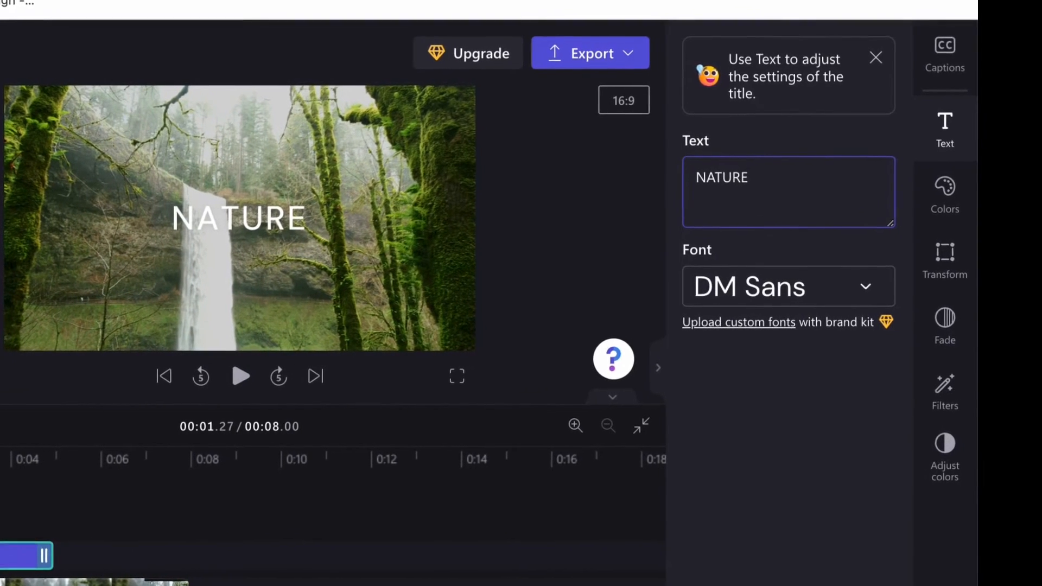
# - Change the NATURE title's font to Knewave
pyautogui.click(817, 290)
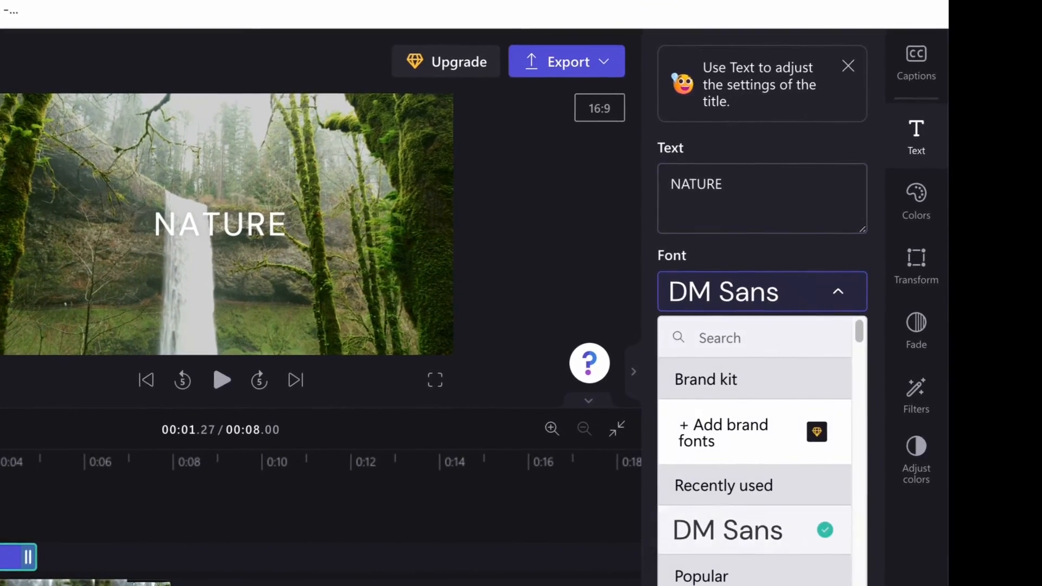
pyautogui.scroll(-5, 771, 461)
pyautogui.click(749, 526)
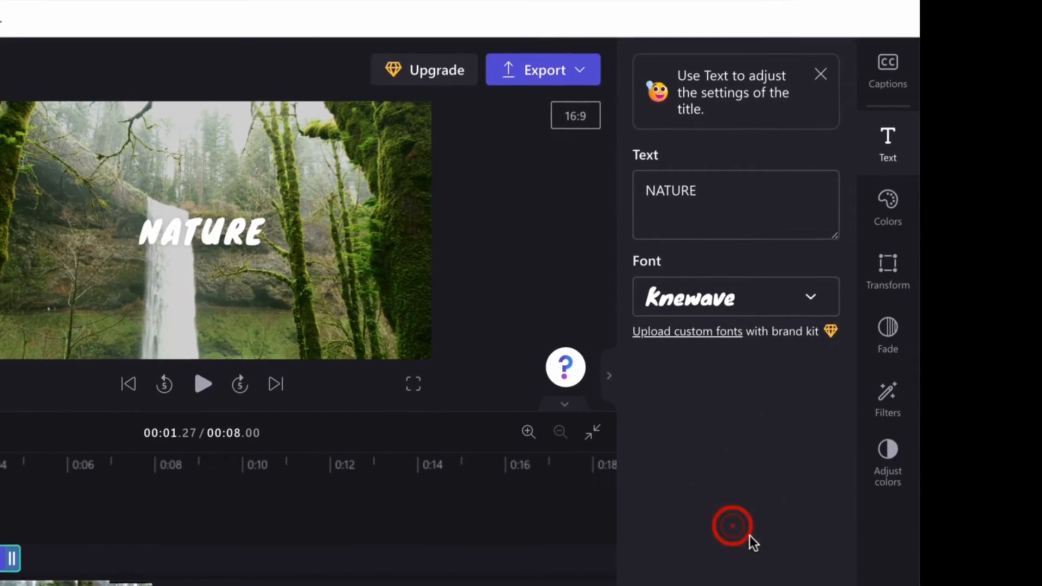
# - Set the title's primary color to the red default color #F34573
pyautogui.click(877, 214)
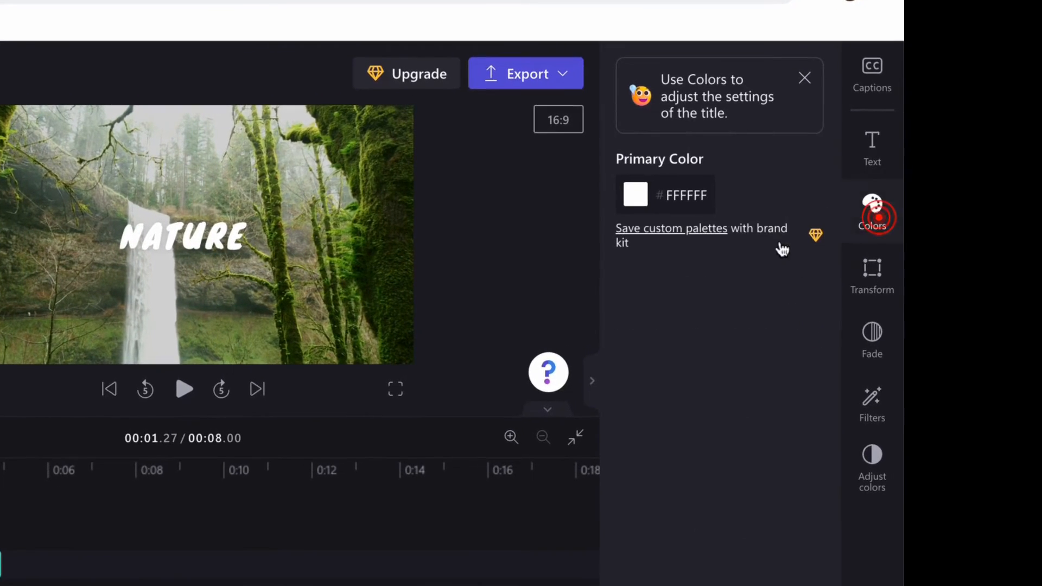
pyautogui.click(636, 194)
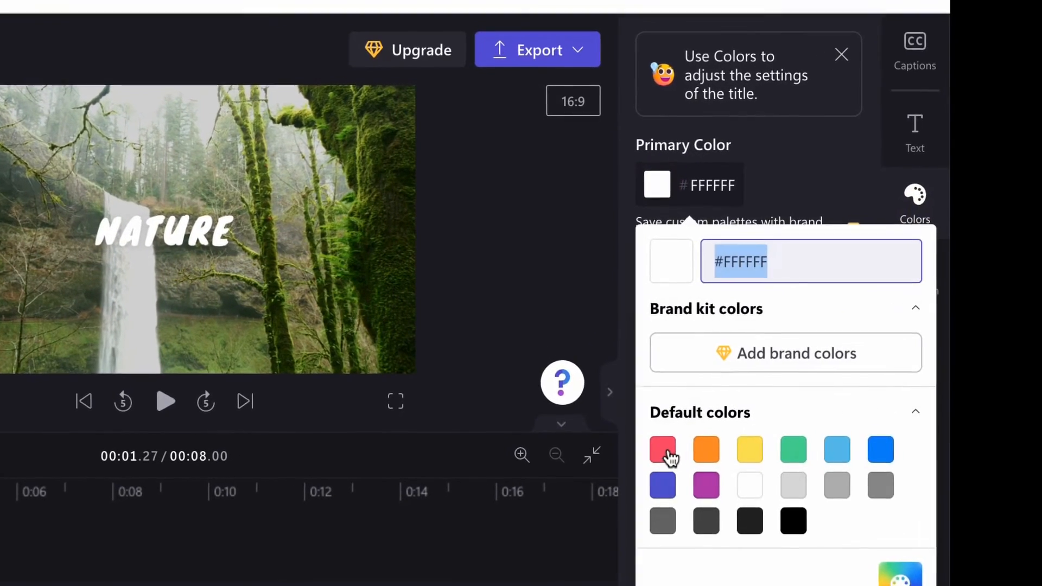
pyautogui.click(651, 445)
pyautogui.click(782, 171)
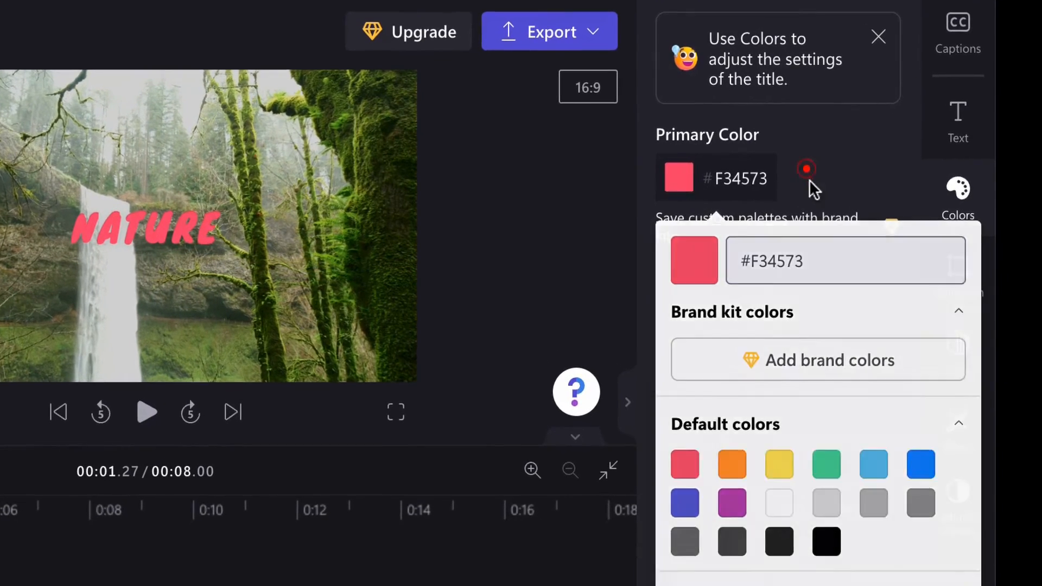
# - Enlarge the NATURE title slightly using the Transform size setting
pyautogui.click(1001, 282)
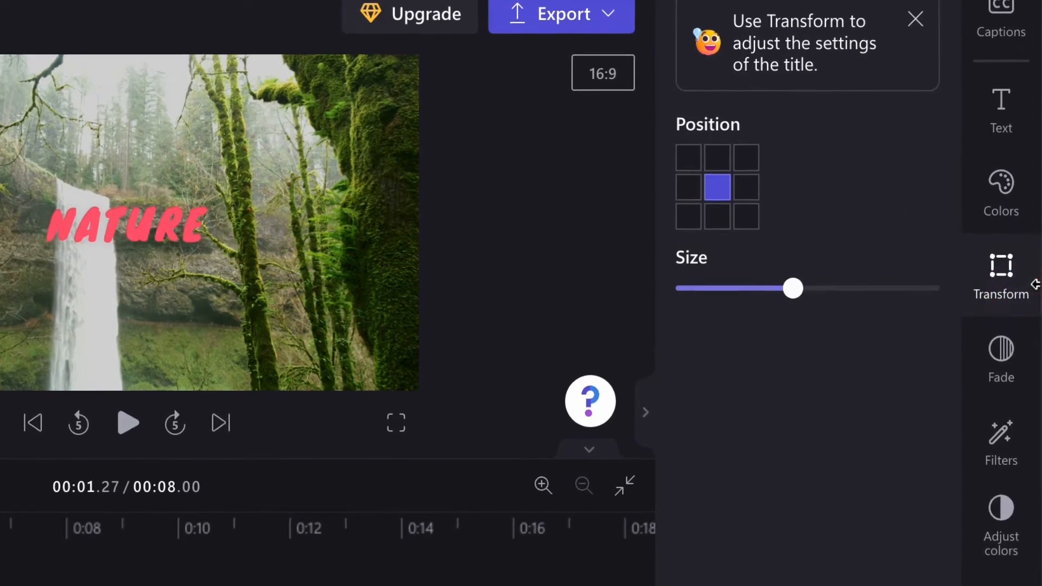
pyautogui.moveTo(798, 288); pyautogui.dragTo(823, 286)
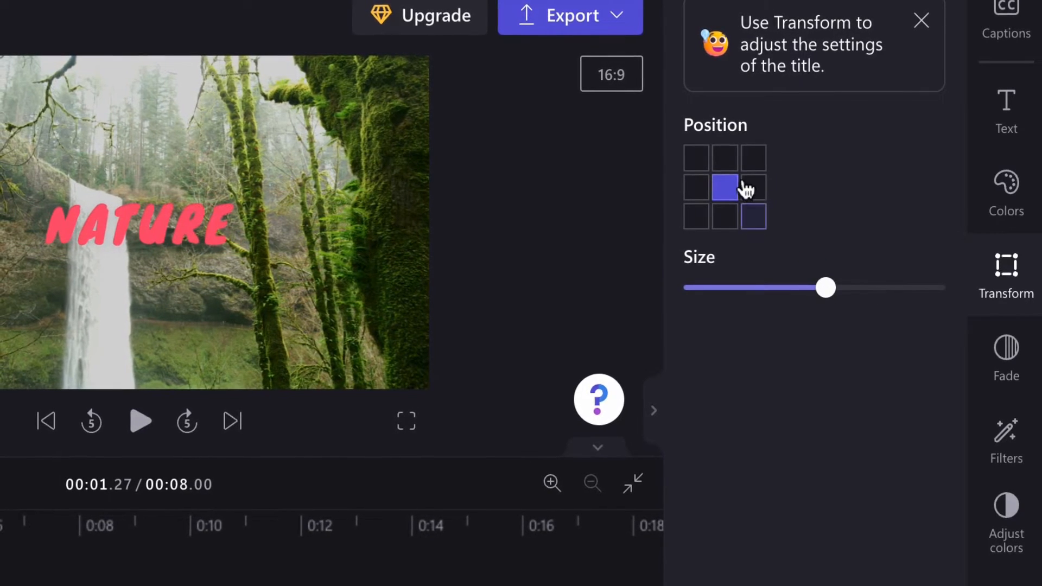
# - Try the title at several top and bottom positions of the frame and return it to the center
pyautogui.click(699, 162)
pyautogui.click(725, 160)
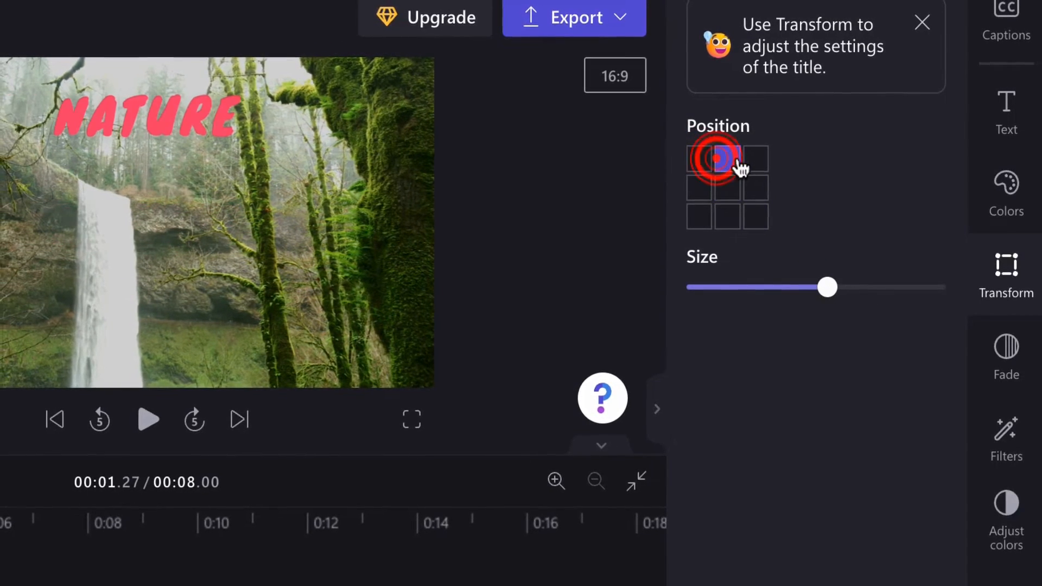
pyautogui.click(754, 160)
pyautogui.click(752, 214)
pyautogui.click(732, 216)
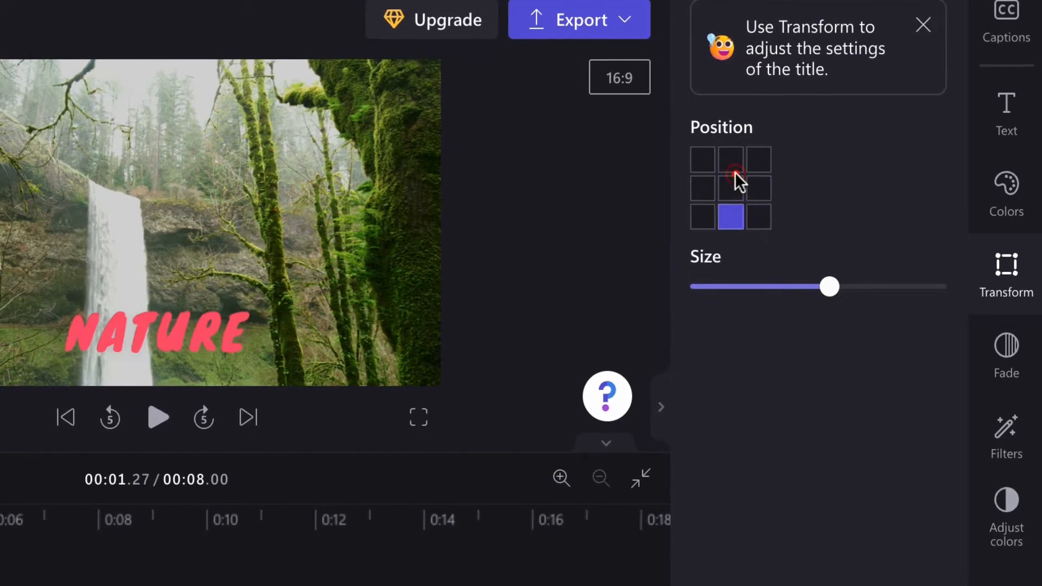
pyautogui.click(734, 187)
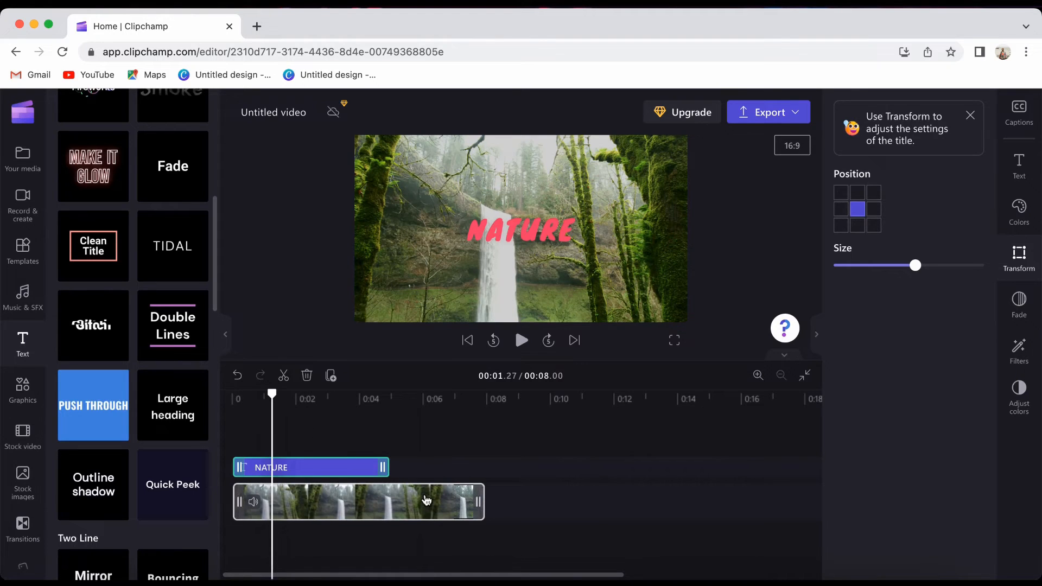
# - Place the playhead at the end of the NATURE title, at 00:04.99
pyautogui.click(428, 502)
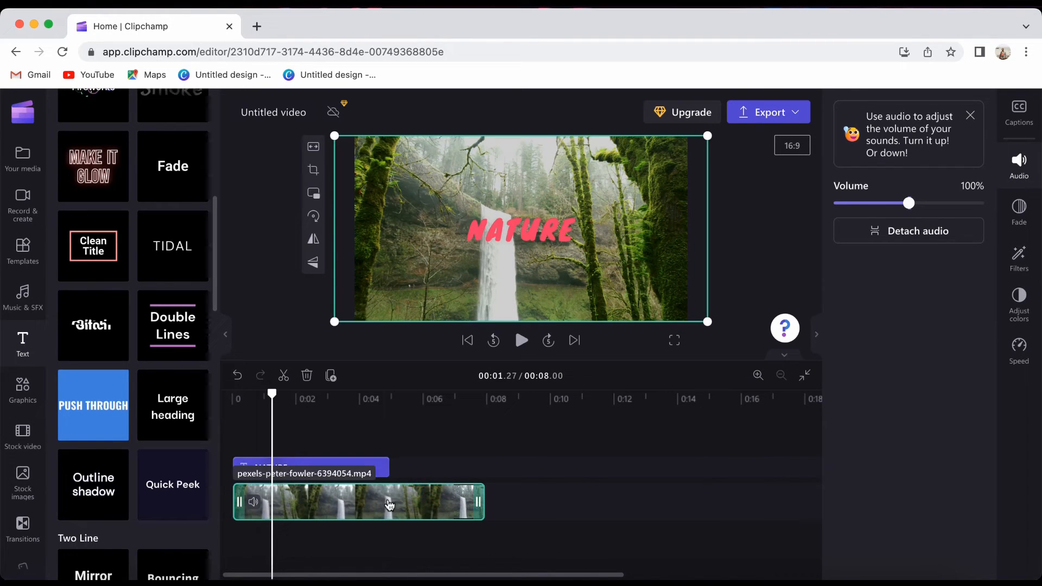
pyautogui.click(374, 470)
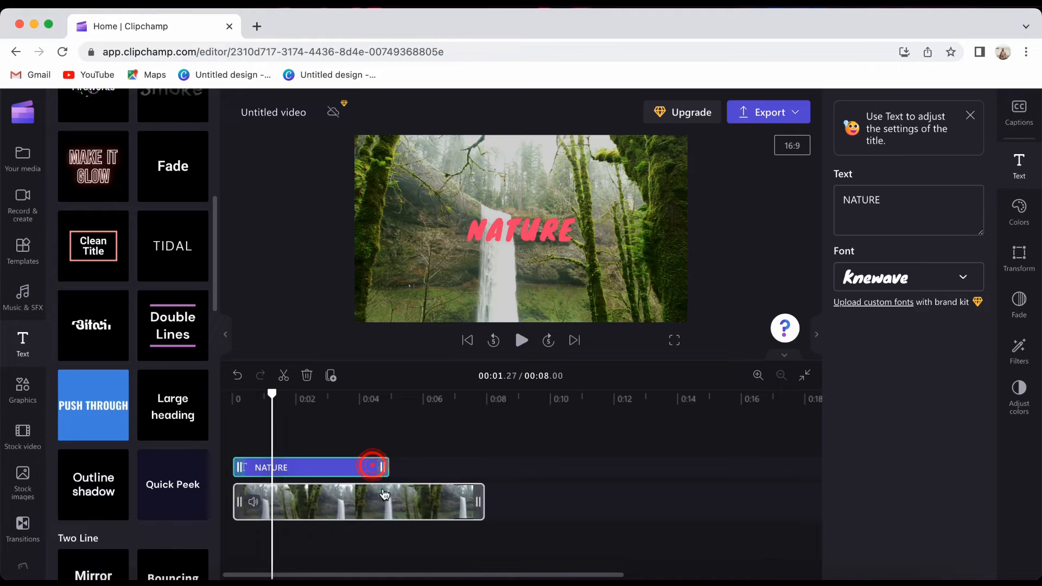
pyautogui.click(362, 467)
pyautogui.moveTo(274, 393); pyautogui.dragTo(361, 394)
pyautogui.moveTo(367, 430); pyautogui.dragTo(391, 434)
pyautogui.click(426, 449)
# - Split the waterfall clip at the playhead and delete the part after the title's end
pyautogui.click(335, 505)
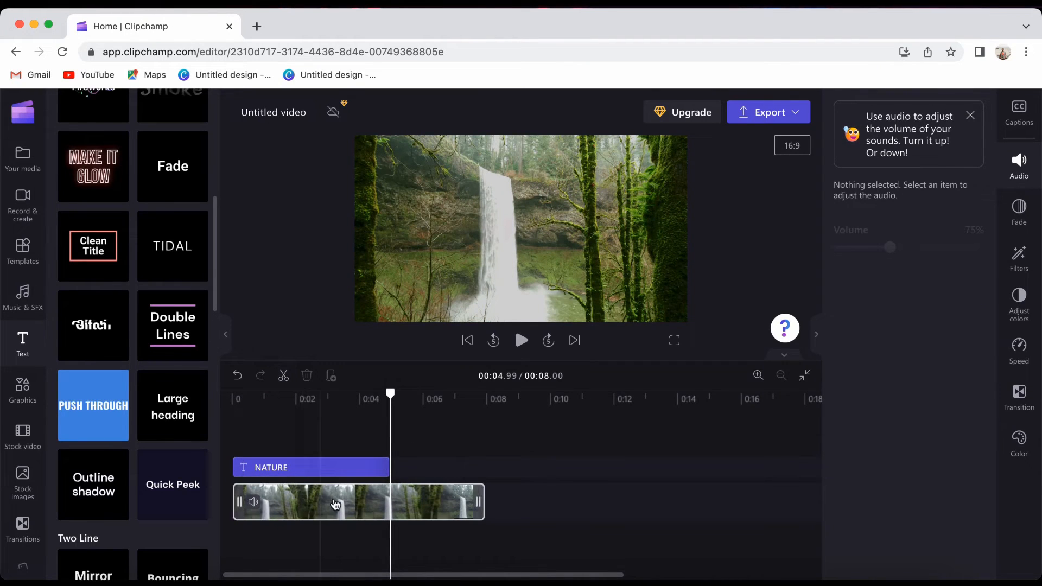
pyautogui.click(335, 505)
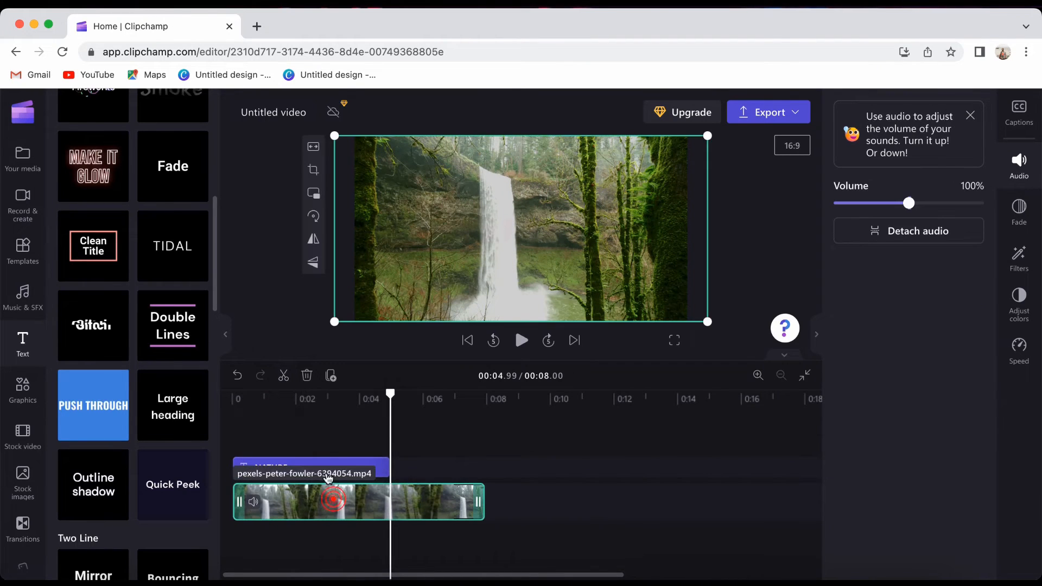
pyautogui.click(284, 376)
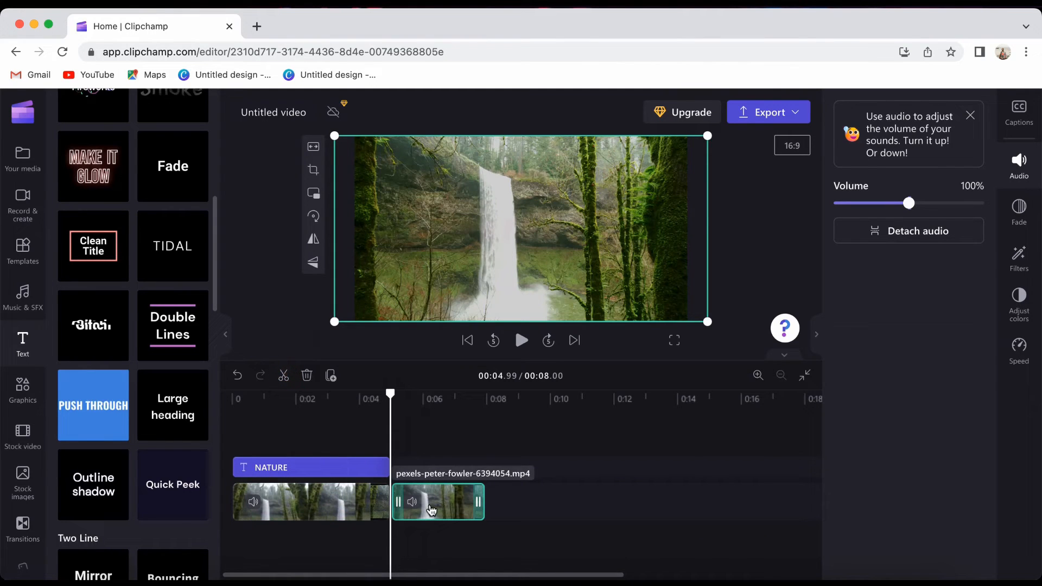
pyautogui.rightClick(432, 511)
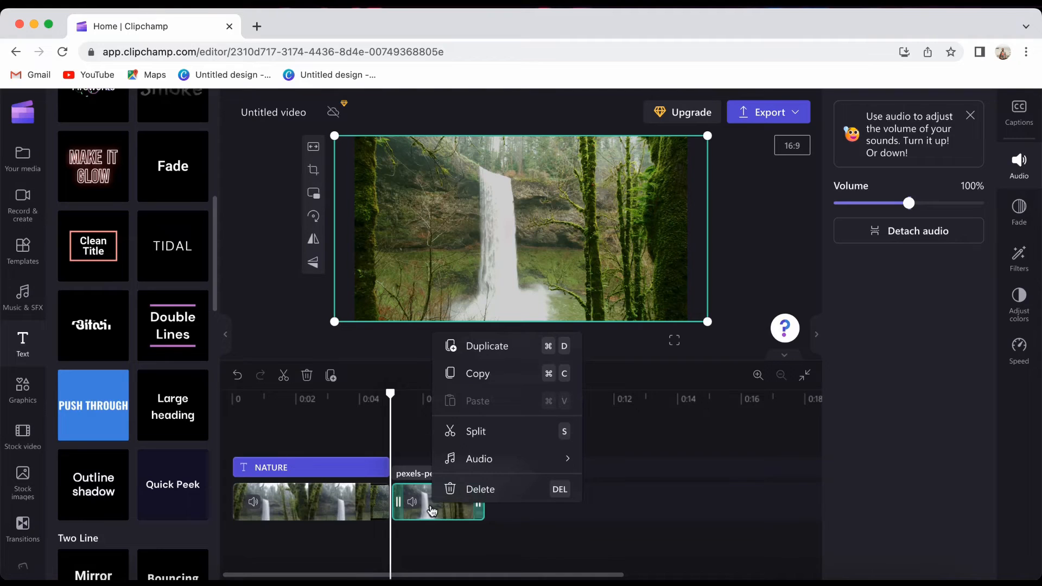
pyautogui.click(492, 491)
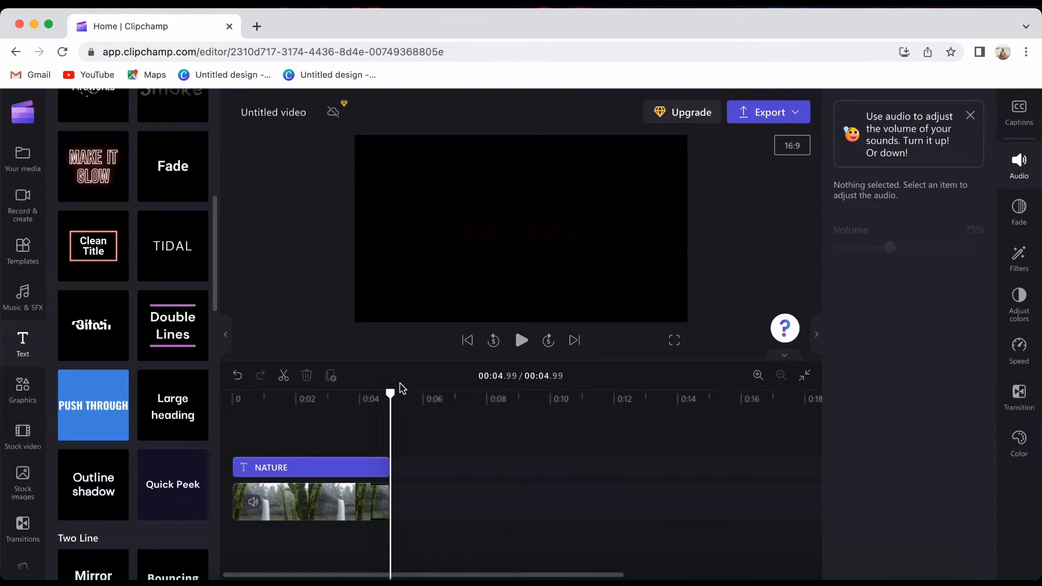
# - Preview the free Autumn Dunes music track, add it to the timeline and align it with the start of the video
pyautogui.moveTo(391, 392); pyautogui.dragTo(276, 392)
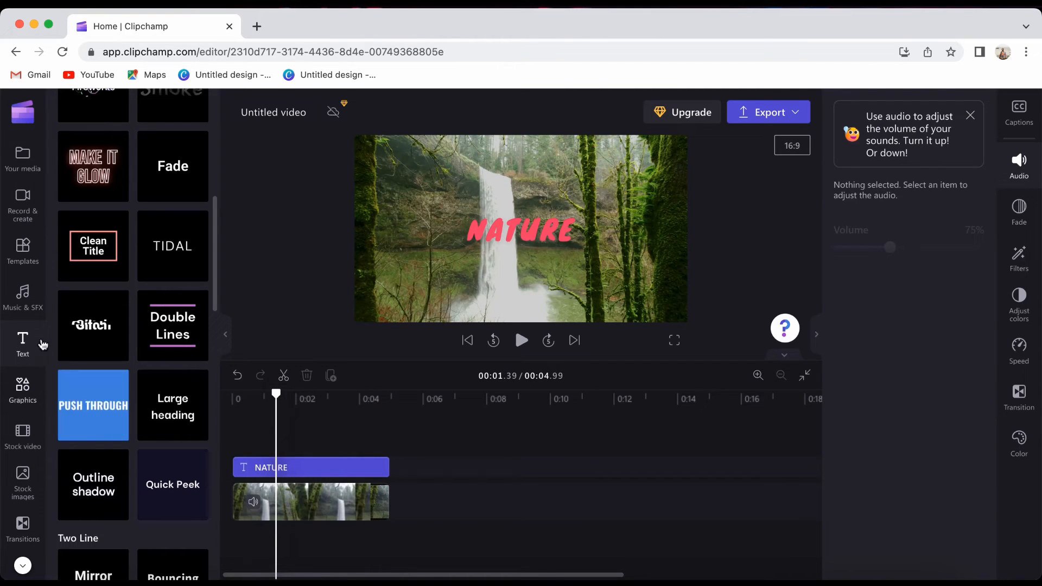
pyautogui.click(34, 302)
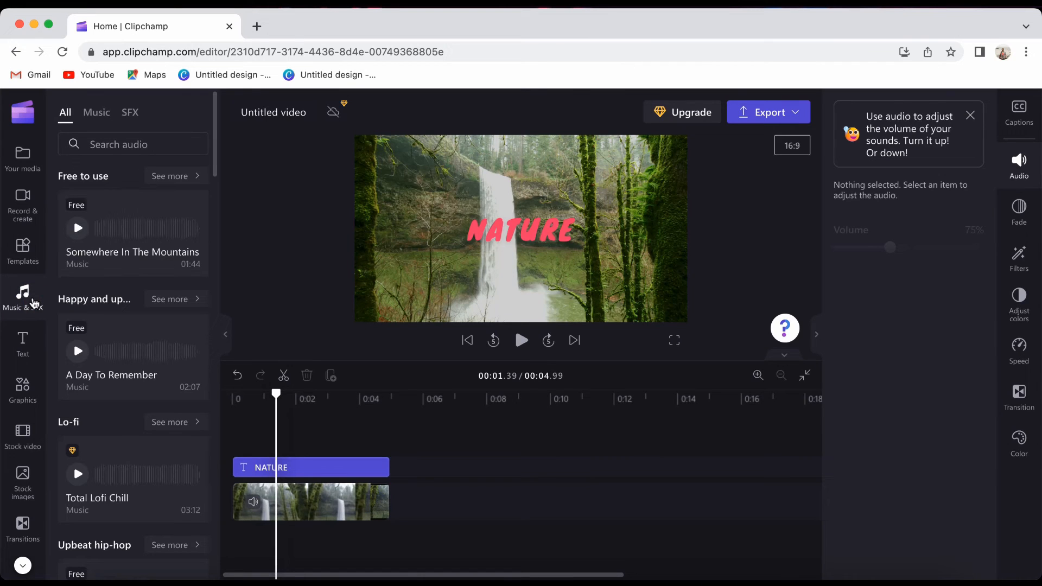
pyautogui.moveTo(121, 204)
pyautogui.scroll(-1, 139, 365)
pyautogui.scroll(-5, 139, 365)
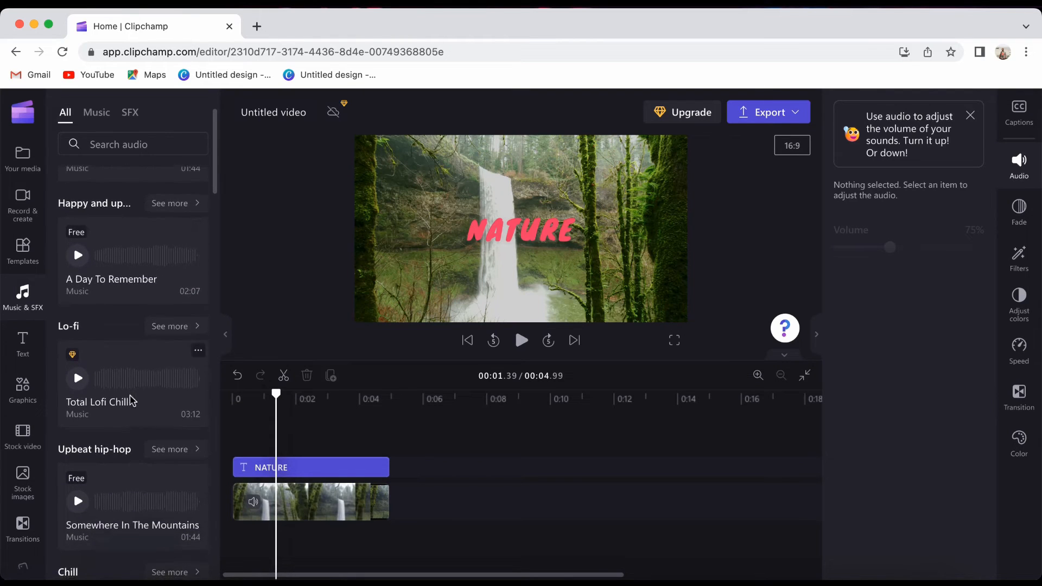
pyautogui.scroll(-6, 130, 411)
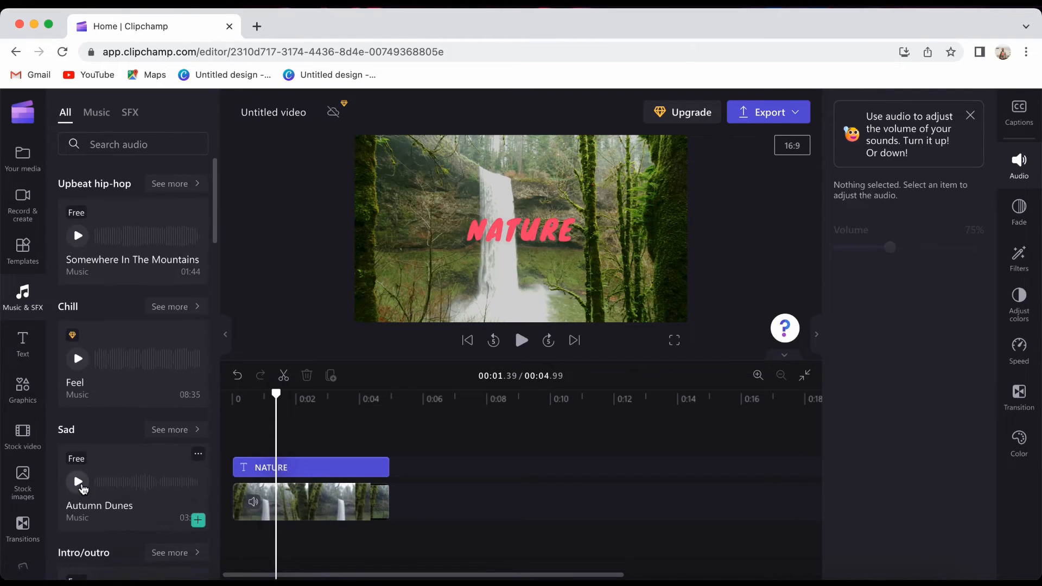
pyautogui.scroll(-1, 83, 489)
pyautogui.click(81, 463)
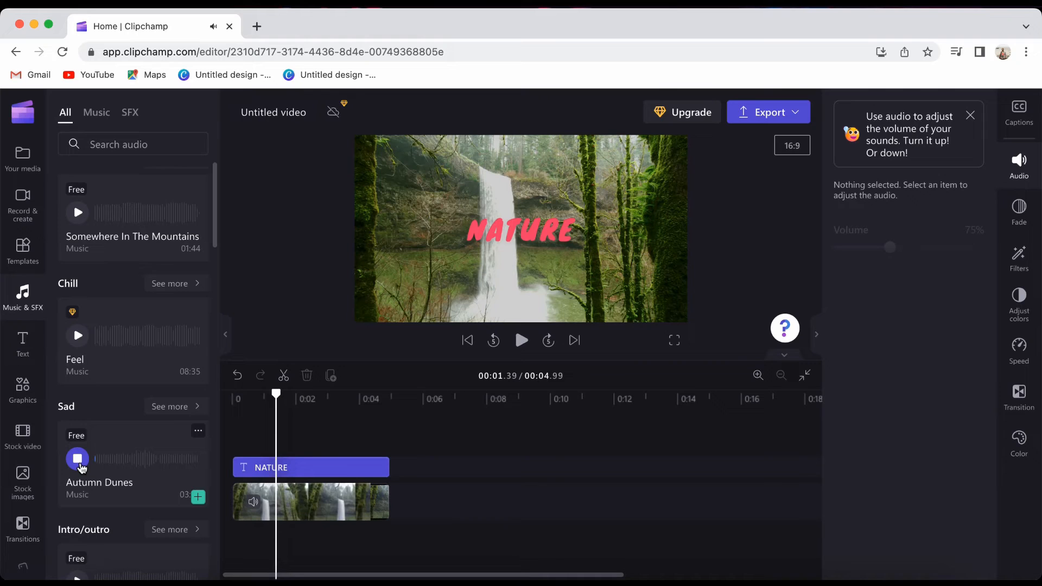
pyautogui.click(200, 496)
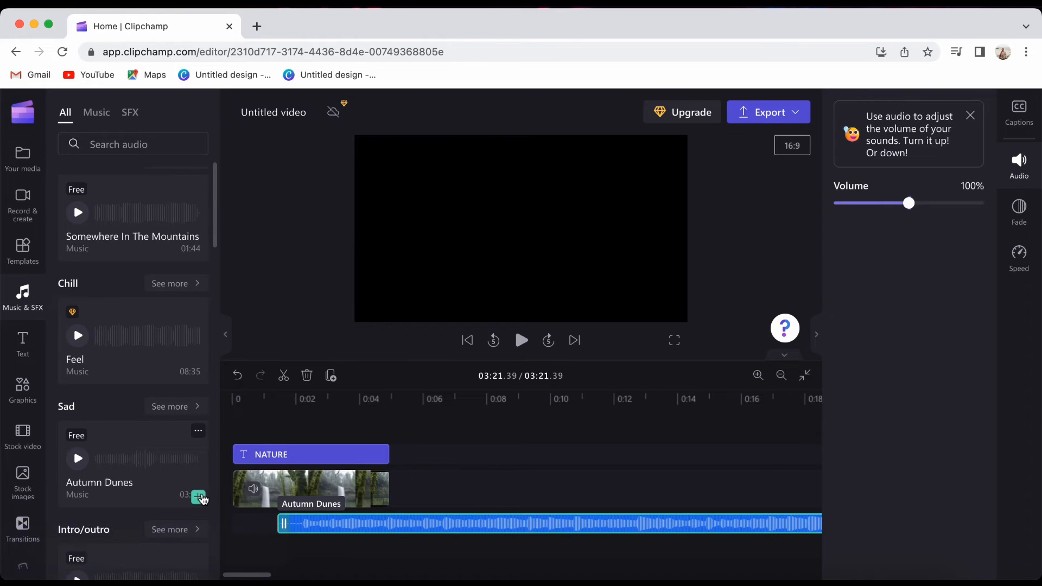
pyautogui.moveTo(364, 525); pyautogui.dragTo(319, 522)
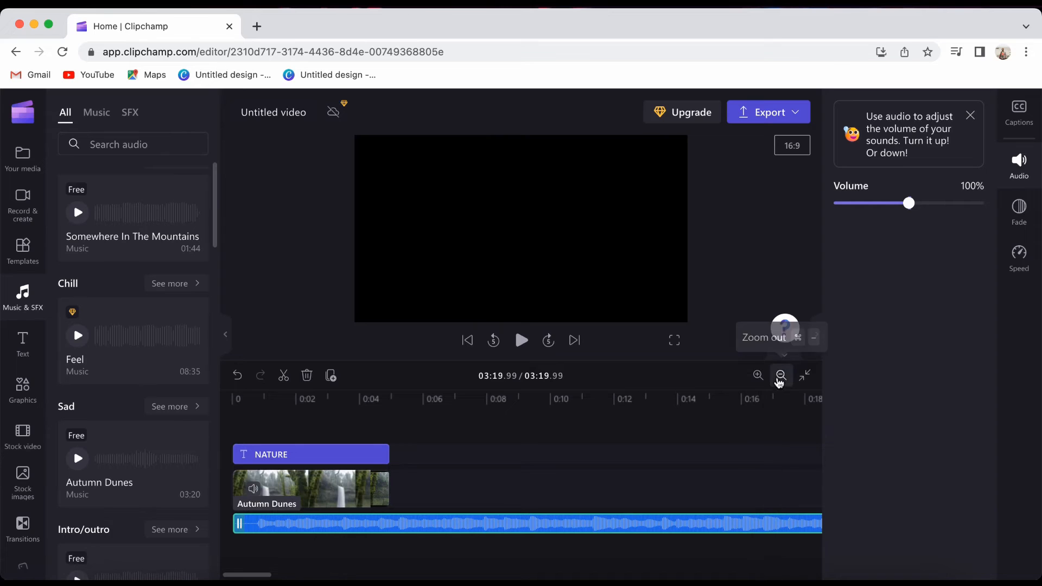
# - Bring the full length of the Autumn Dunes track into view and move the playhead back to about 00:06.06
pyautogui.click(782, 378)
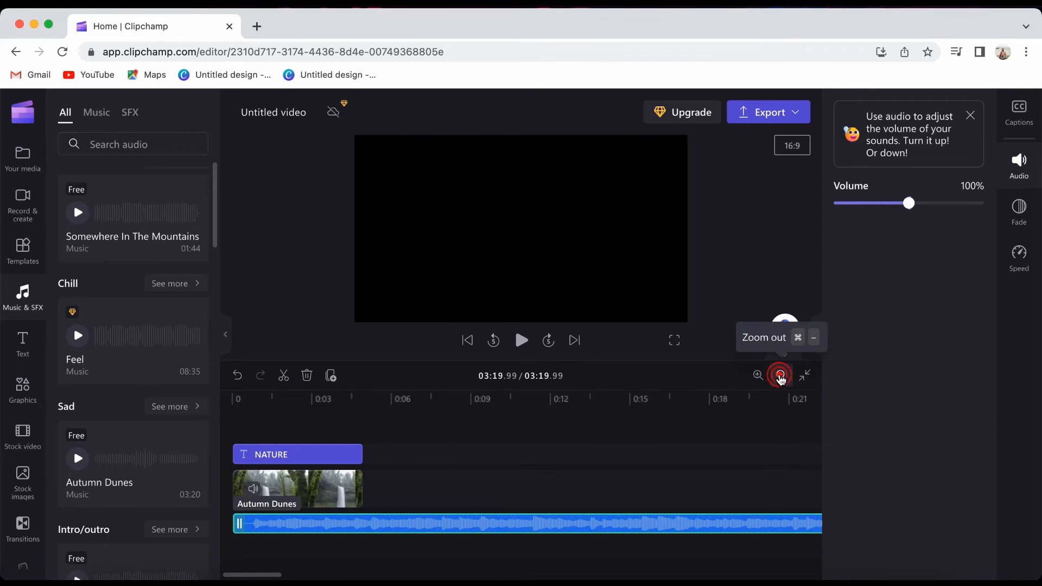
pyautogui.click(781, 378)
pyautogui.click(781, 377)
pyautogui.click(781, 377)
pyautogui.click(781, 378)
pyautogui.click(781, 377)
pyautogui.click(781, 377)
pyautogui.click(781, 378)
pyautogui.click(781, 376)
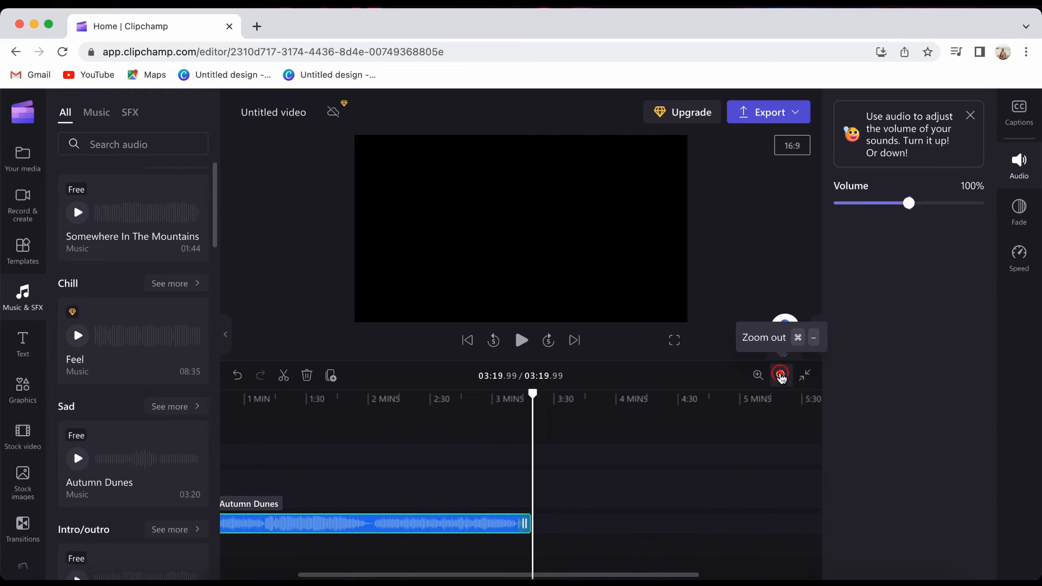
pyautogui.moveTo(532, 568); pyautogui.dragTo(420, 574)
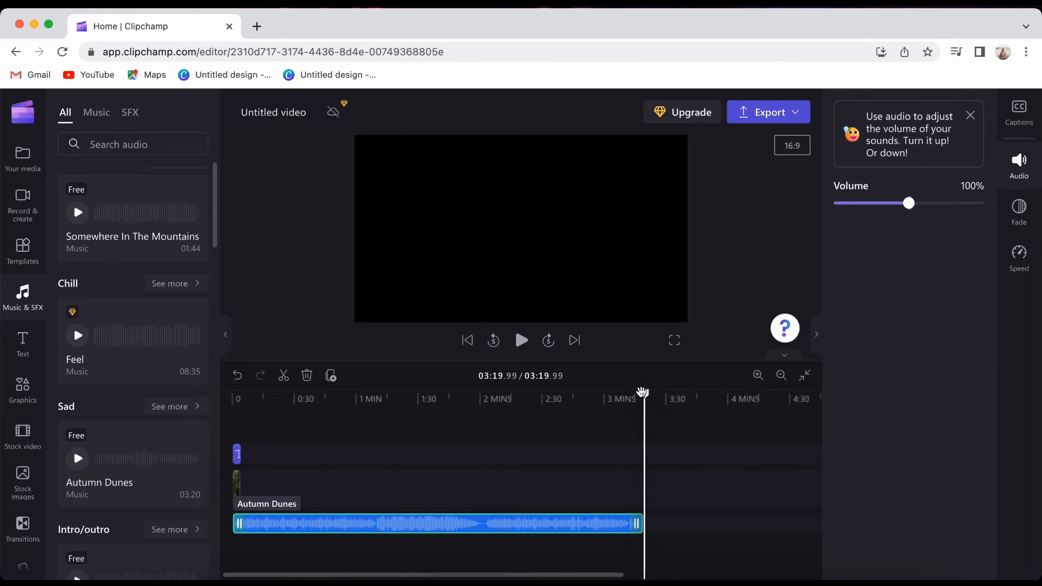
pyautogui.moveTo(645, 396); pyautogui.dragTo(244, 445)
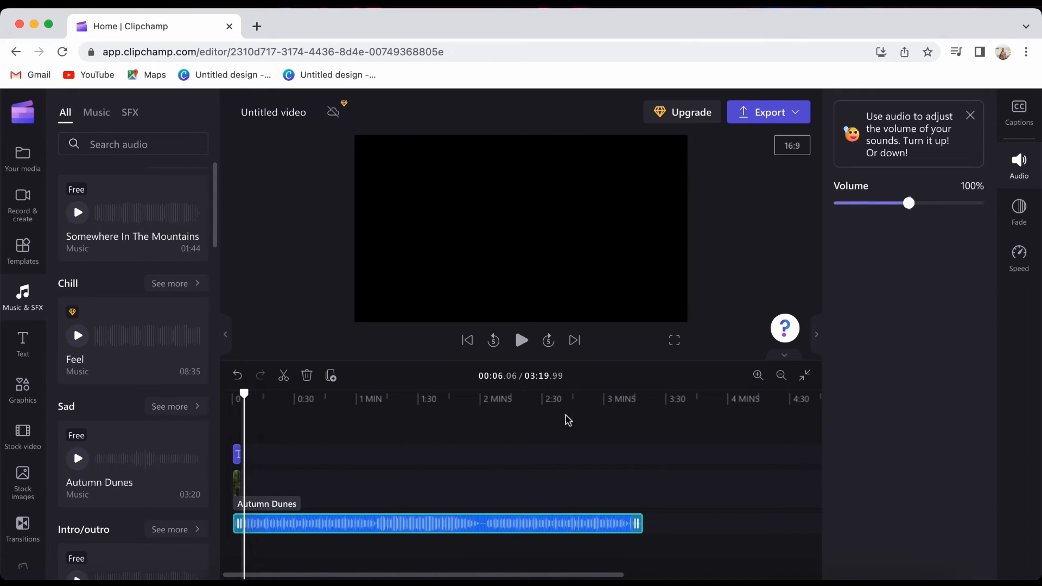
# - Place the playhead precisely at the end of the waterfall clip, at 00:05.00
pyautogui.click(758, 378)
pyautogui.click(758, 377)
pyautogui.click(759, 377)
pyautogui.click(759, 376)
pyautogui.click(759, 377)
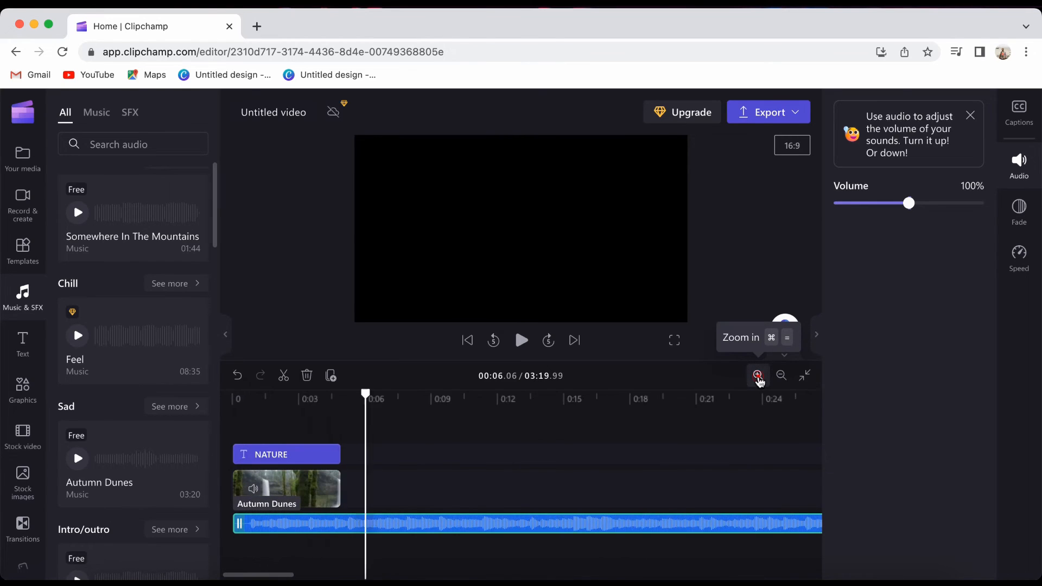
pyautogui.click(759, 376)
pyautogui.click(759, 376)
pyautogui.click(758, 376)
pyautogui.click(759, 376)
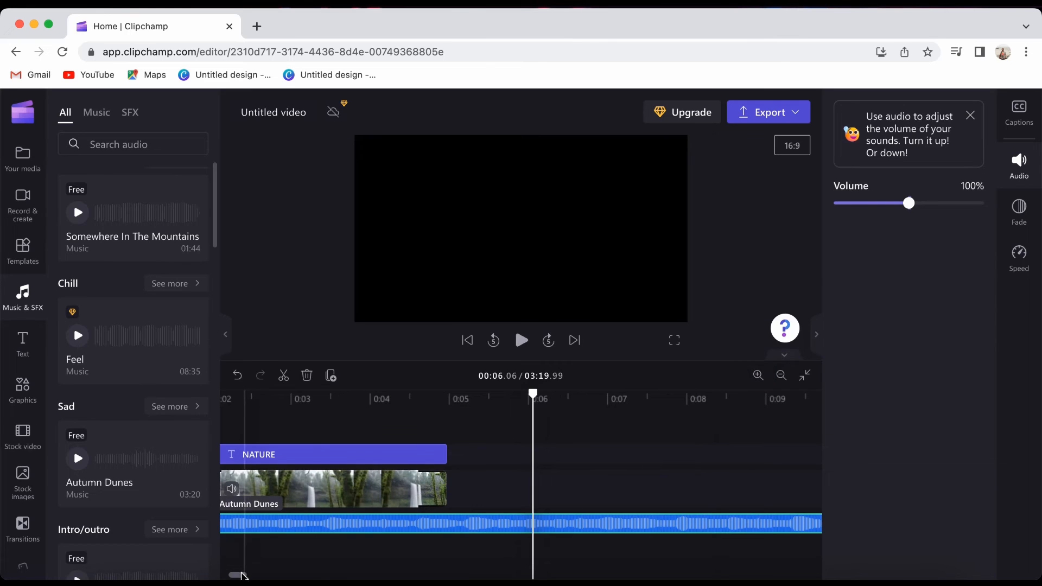
pyautogui.moveTo(242, 576); pyautogui.dragTo(234, 575)
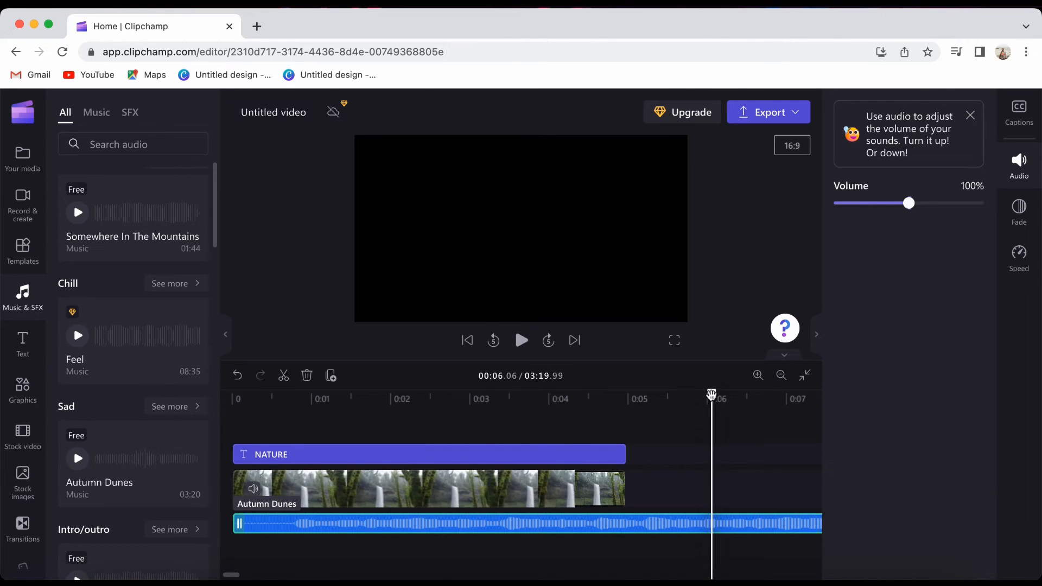
pyautogui.moveTo(711, 395); pyautogui.dragTo(627, 403)
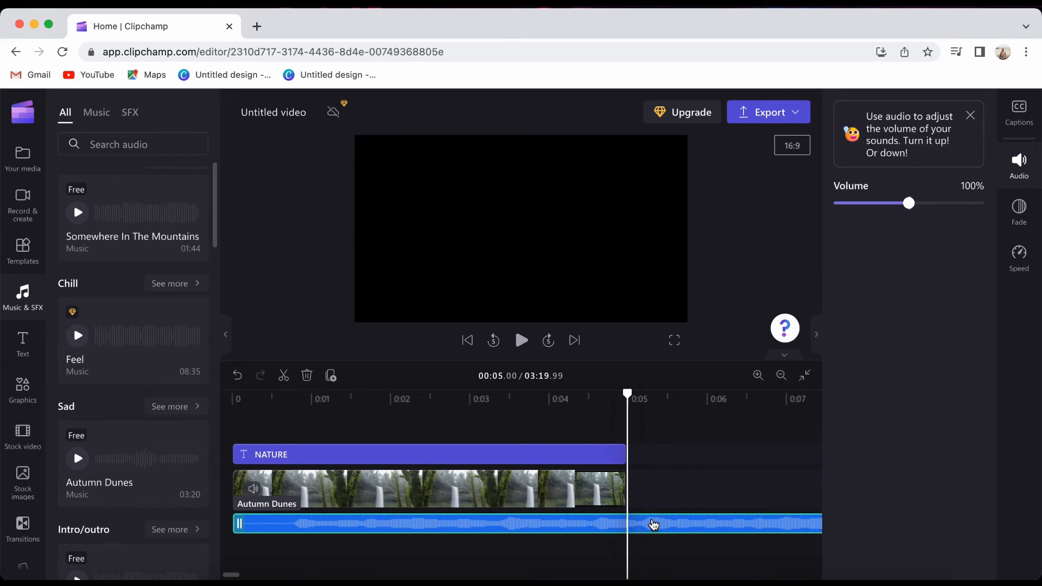
# - Split the Autumn Dunes track at the playhead and delete the part after the end of the waterfall clip
pyautogui.click(283, 377)
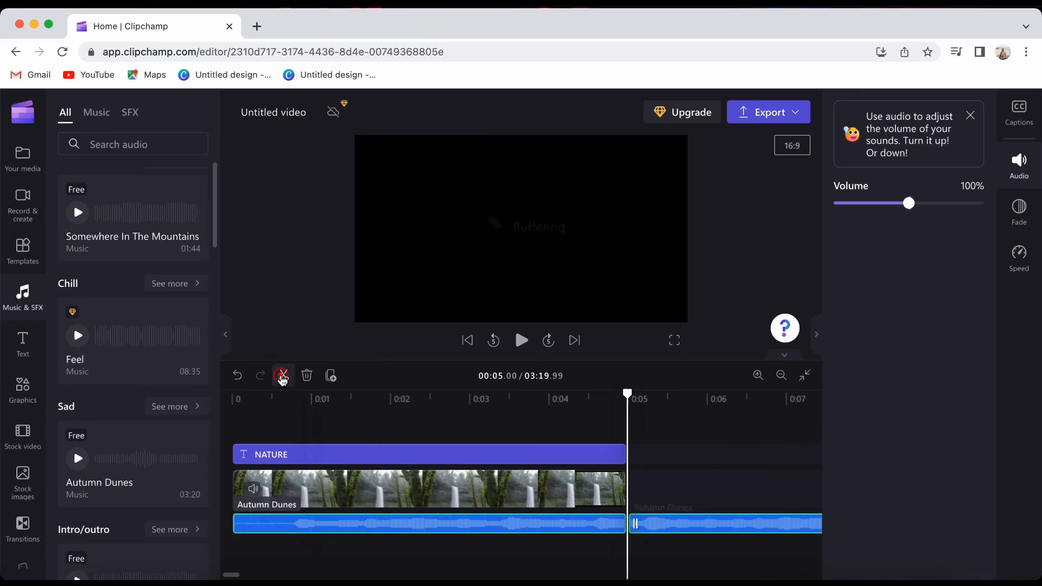
pyautogui.rightClick(655, 531)
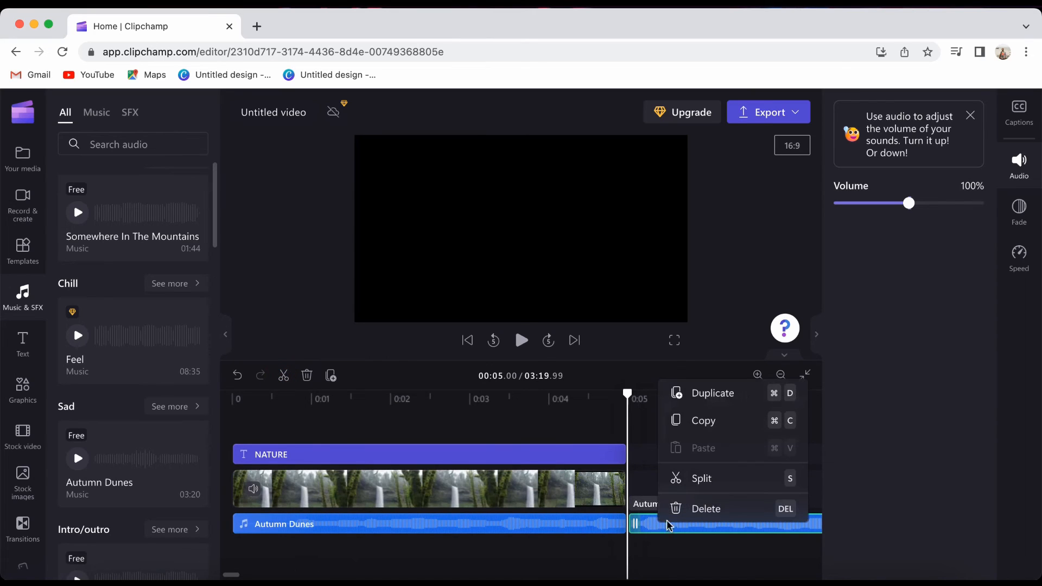
pyautogui.click(705, 513)
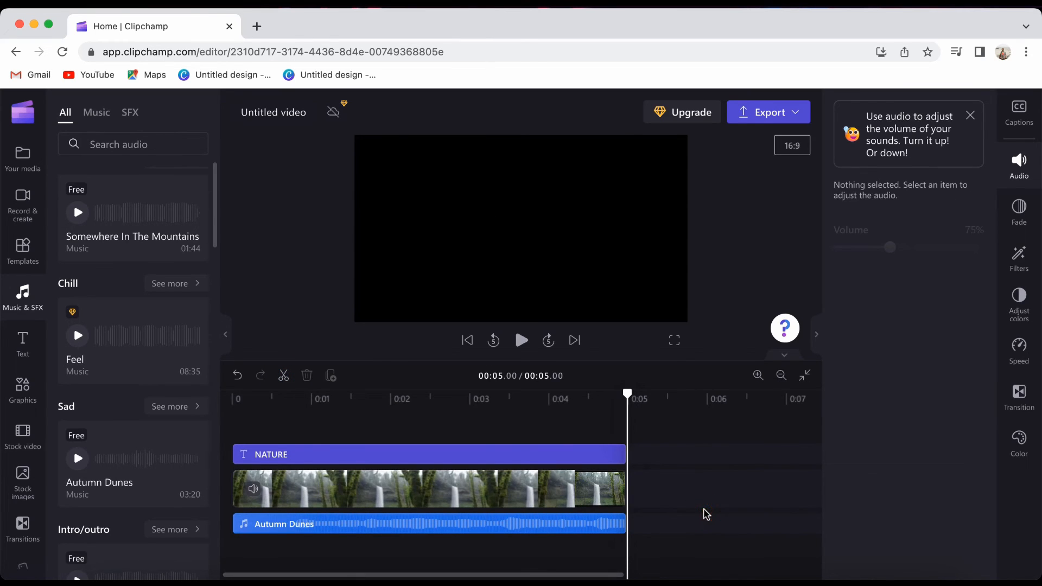
# - Set the volume of the trimmed Autumn Dunes track to 72% and show its speed settings
pyautogui.click(584, 526)
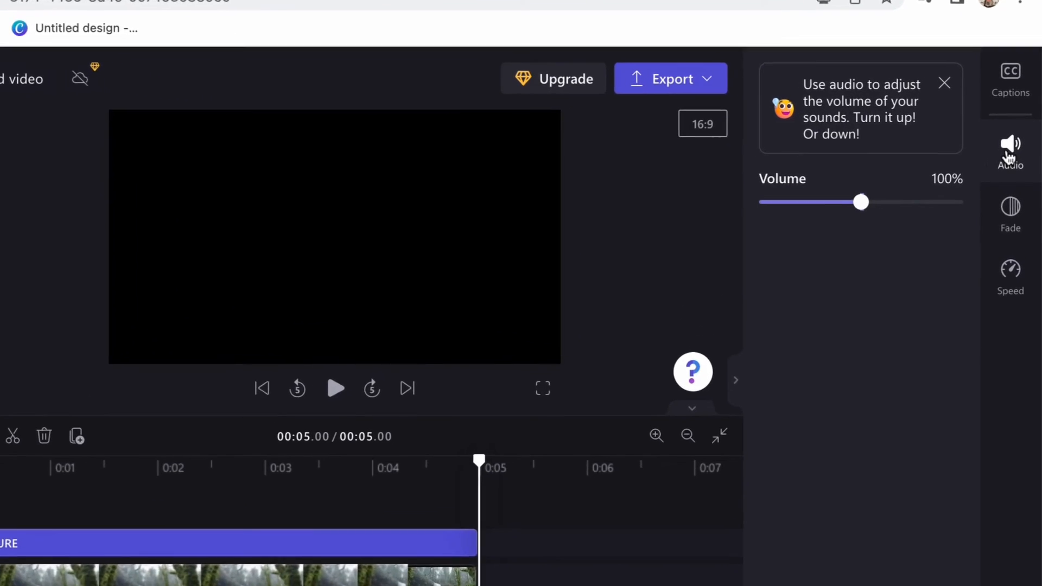
pyautogui.moveTo(861, 202); pyautogui.dragTo(925, 202)
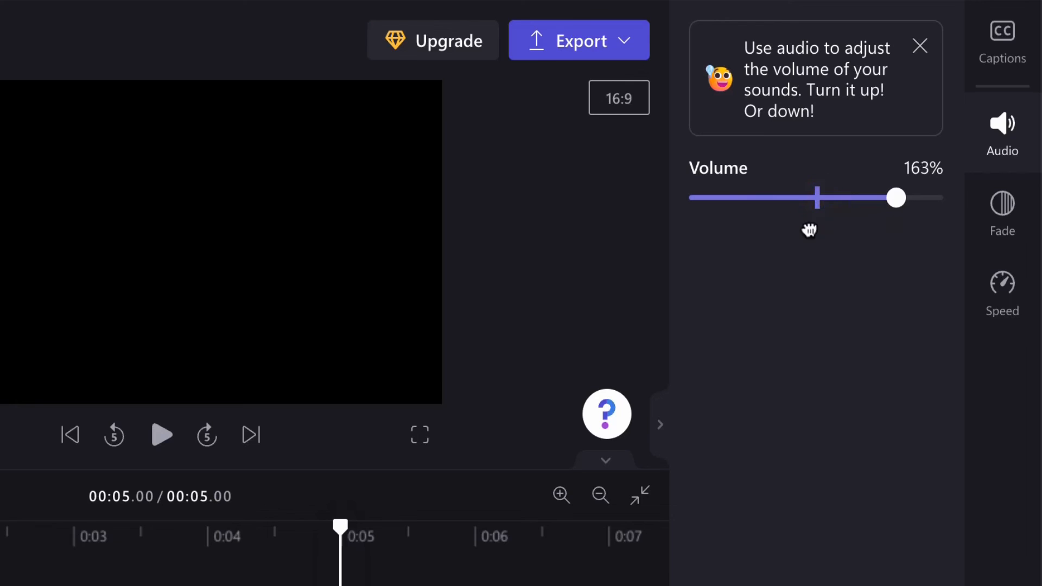
pyautogui.moveTo(808, 230); pyautogui.dragTo(780, 232)
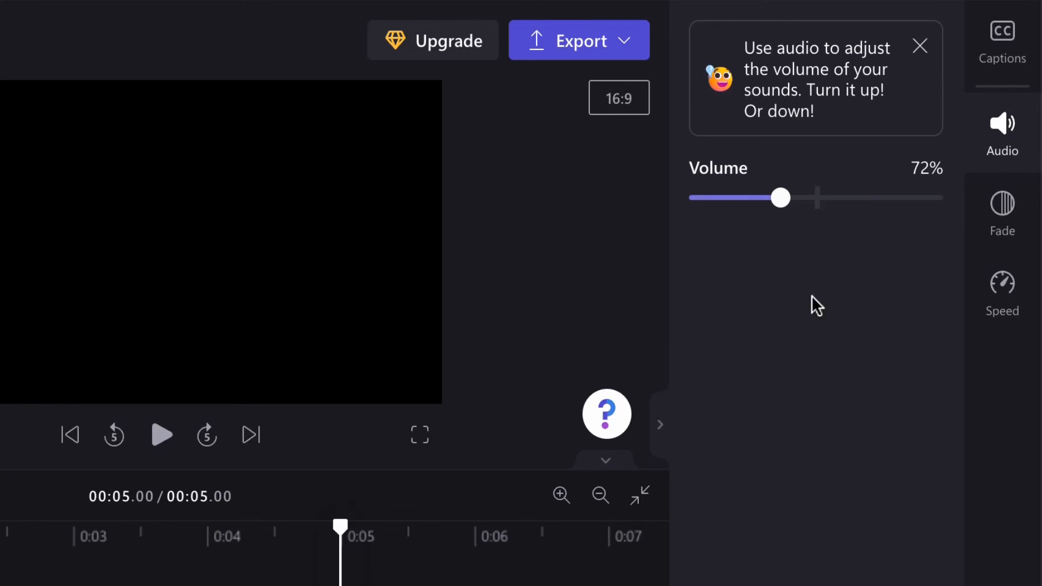
pyautogui.click(1003, 296)
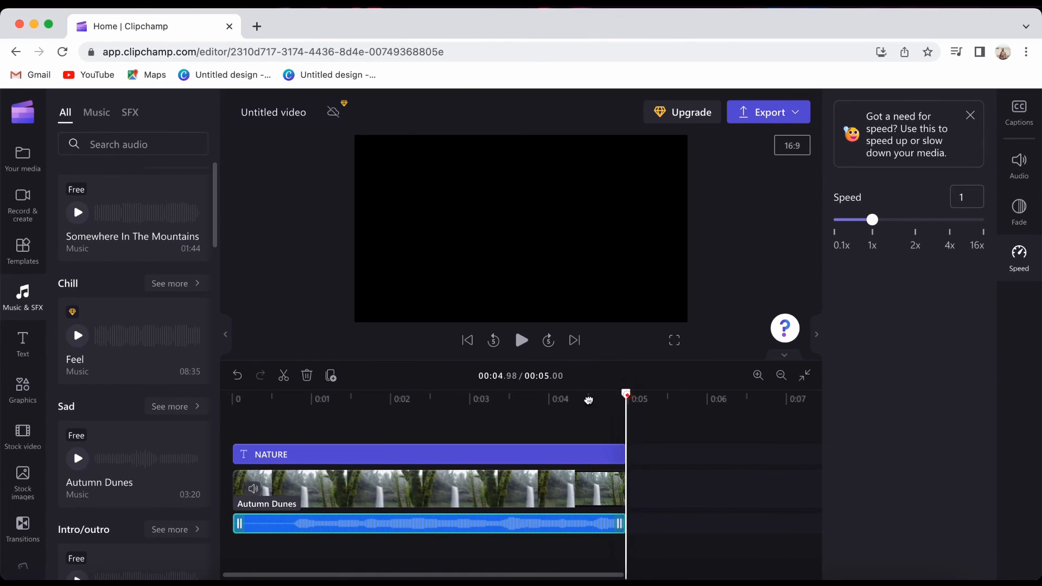
# - Return the playhead to 00:00.00 and play the whole video with its title and music
pyautogui.moveTo(625, 395); pyautogui.dragTo(205, 438)
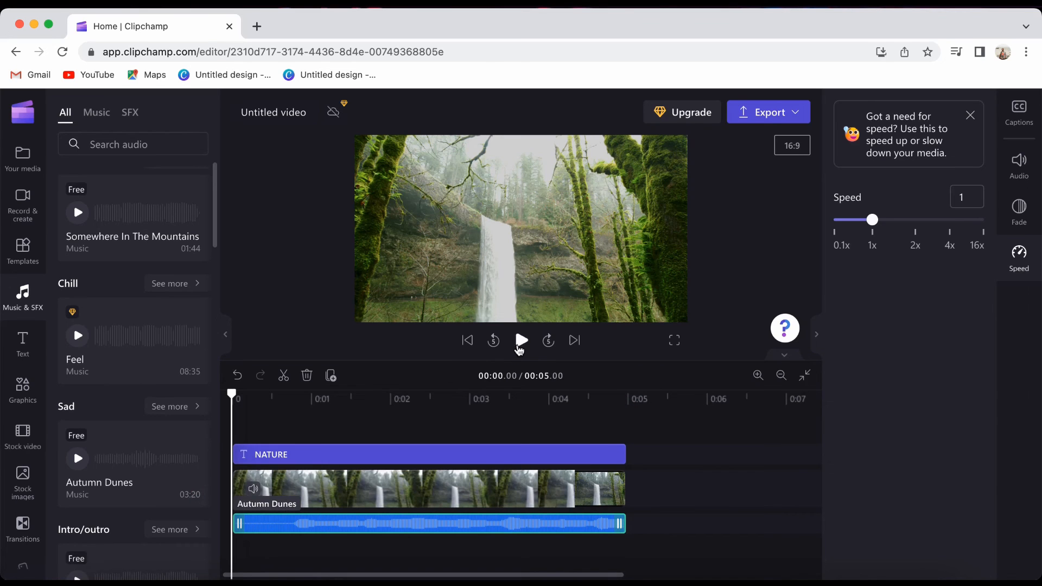
pyautogui.click(520, 342)
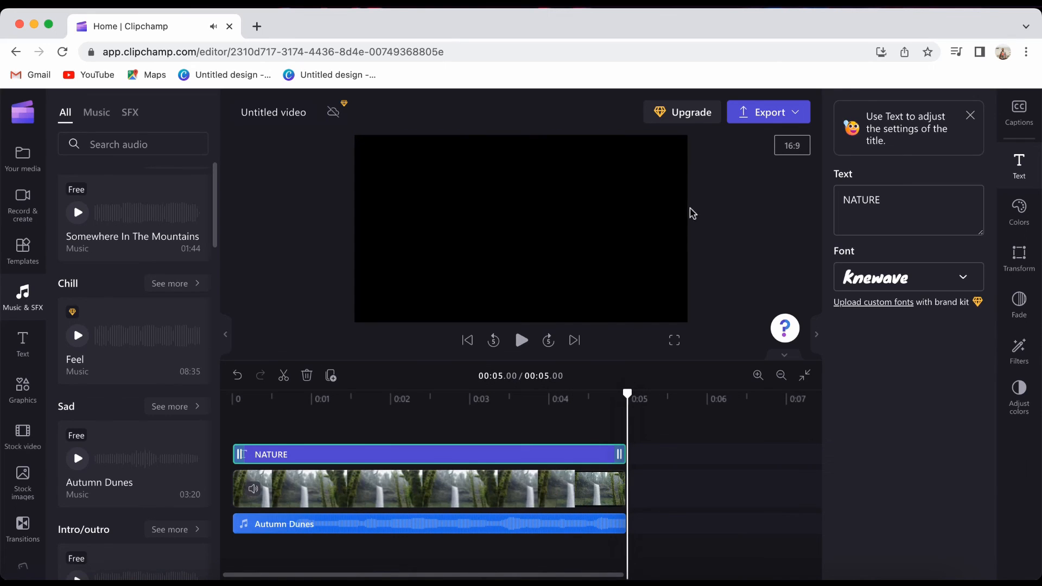
# - Open the video quality choices for exporting the finished video
pyautogui.click(791, 113)
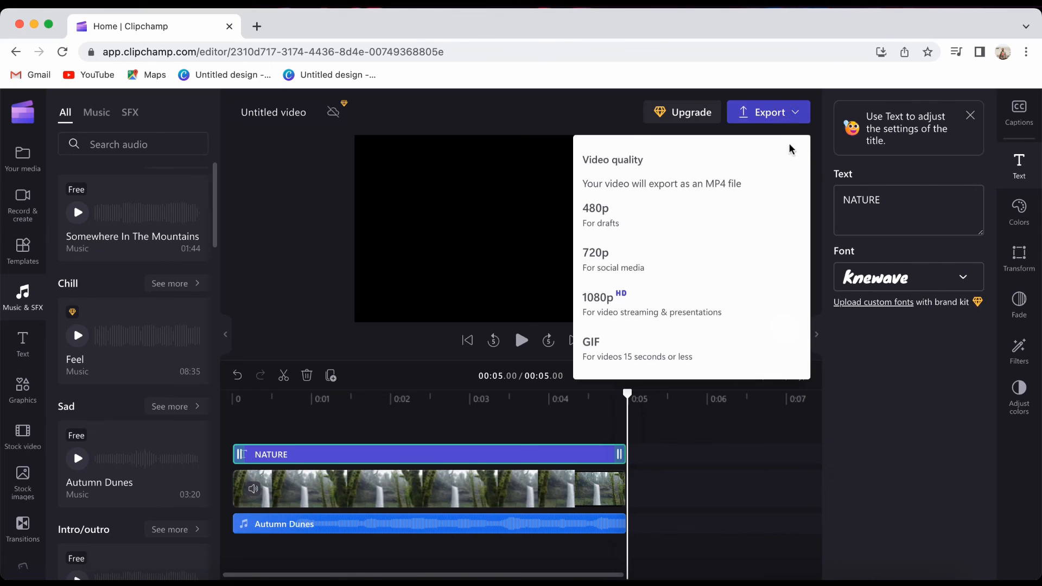